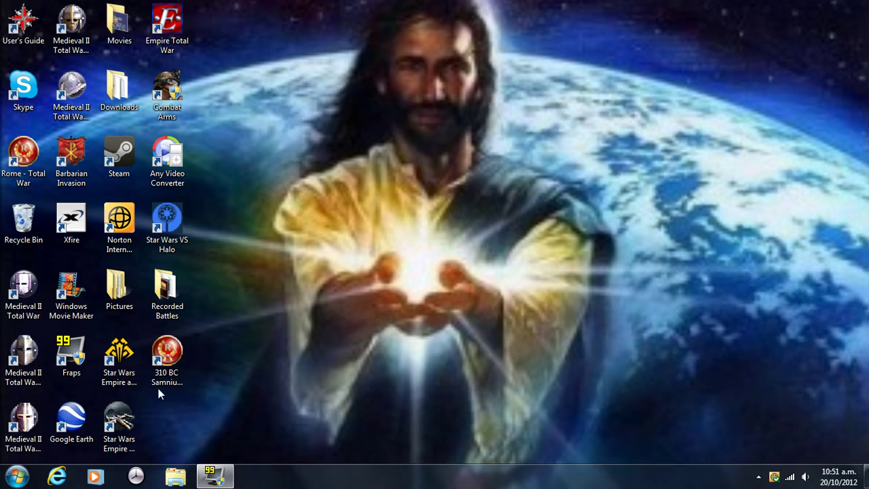
Step: Launch Internet Explorer, which opens on the Google New Zealand home page
click(57, 476)
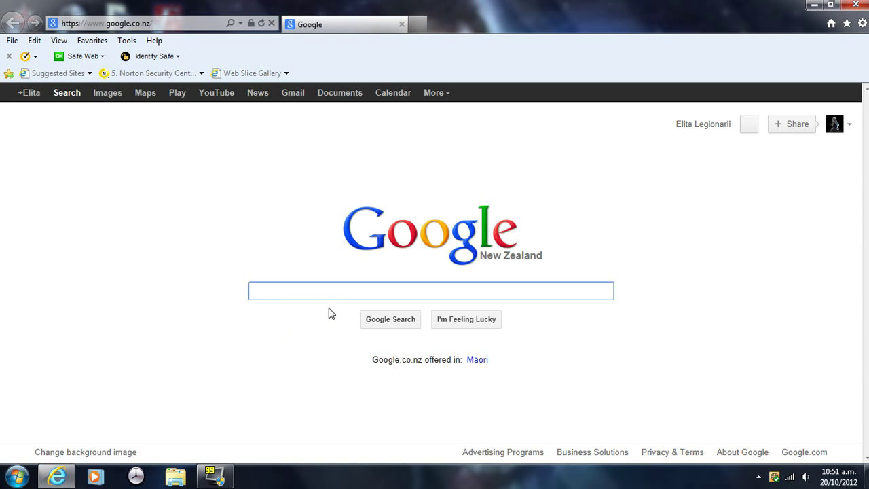
Step: Search Google for 'total war center' and open the Total War Center site at twcenter.net
text(Total)
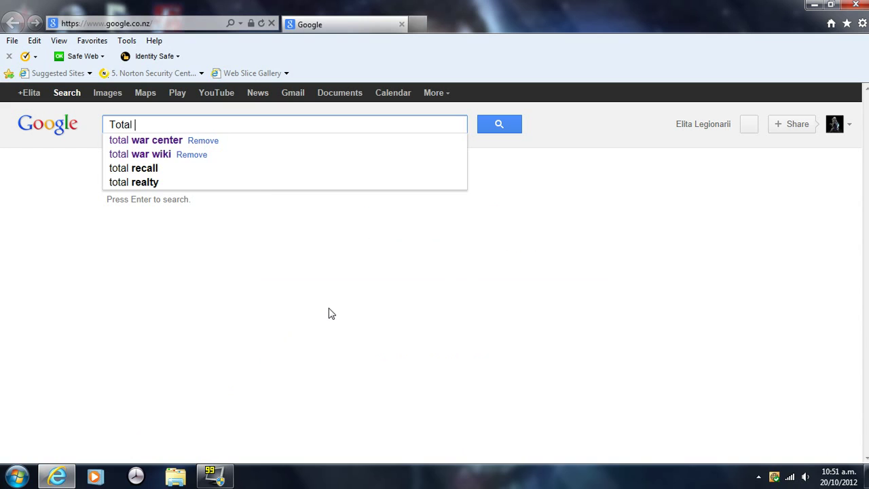
click(121, 140)
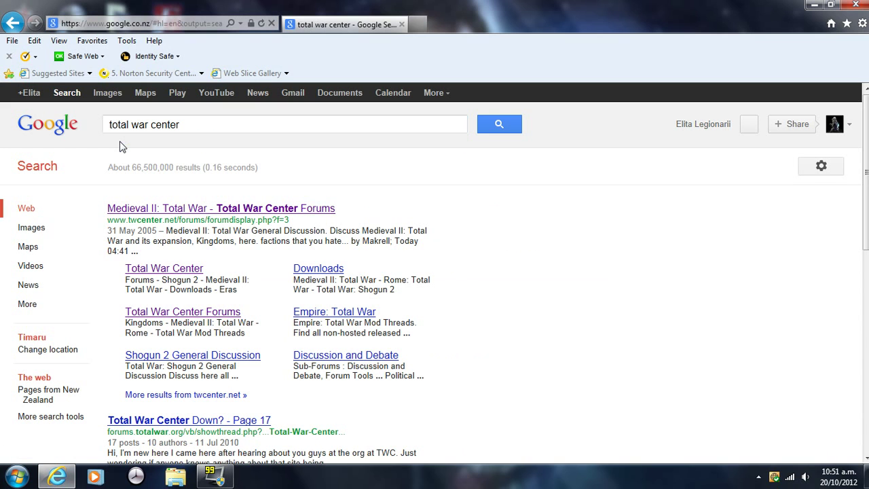
click(140, 271)
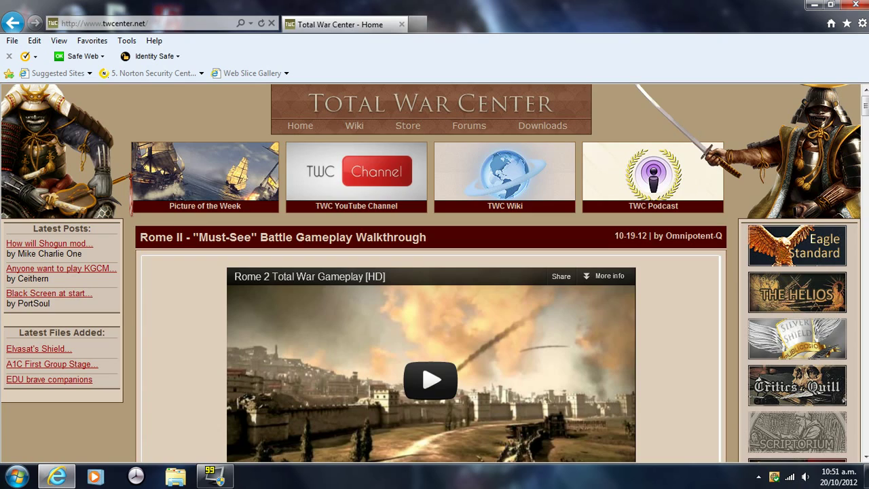
Step: Go through Forums to Total War: Eras, then open the Rome: Total War Hosted Modifications forum
scroll(431, 340, down, 6)
scroll(431, 340, up, 6)
mouse_move(467, 130)
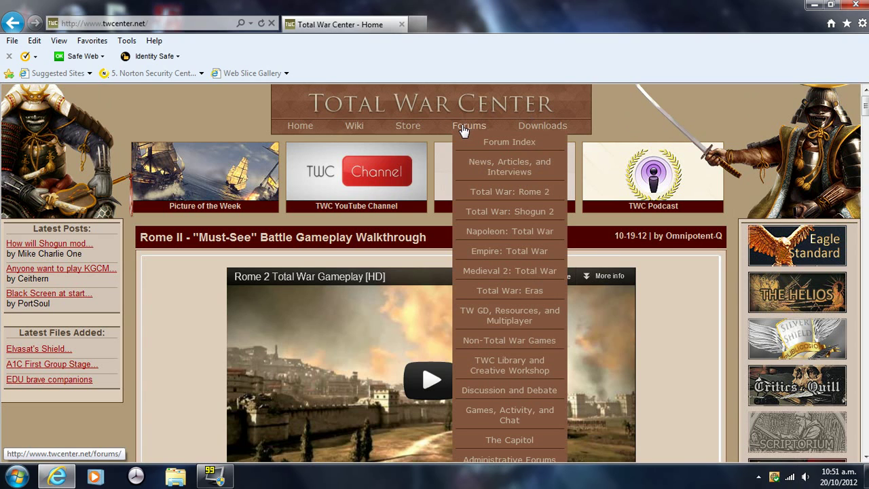
click(499, 299)
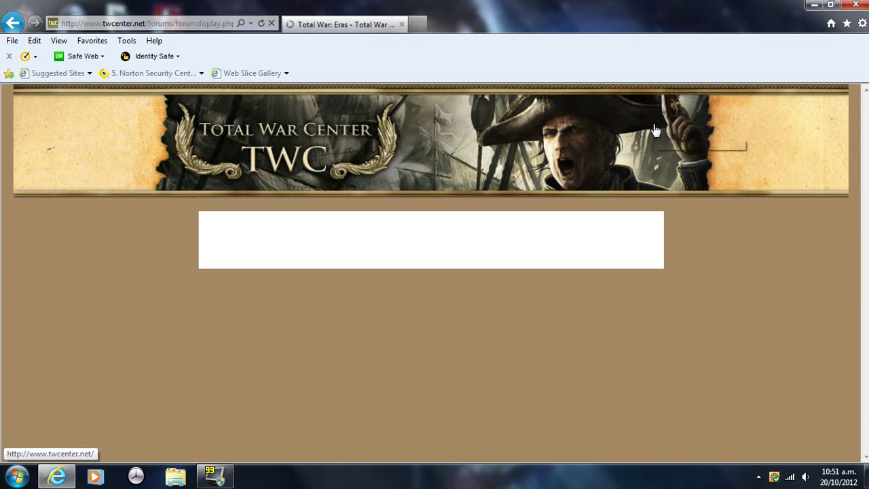
scroll(169, 325, down, 3)
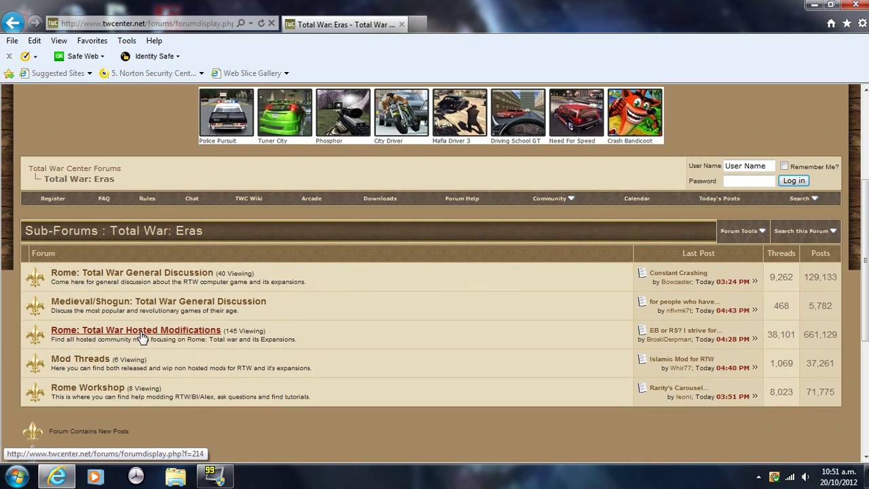
click(78, 330)
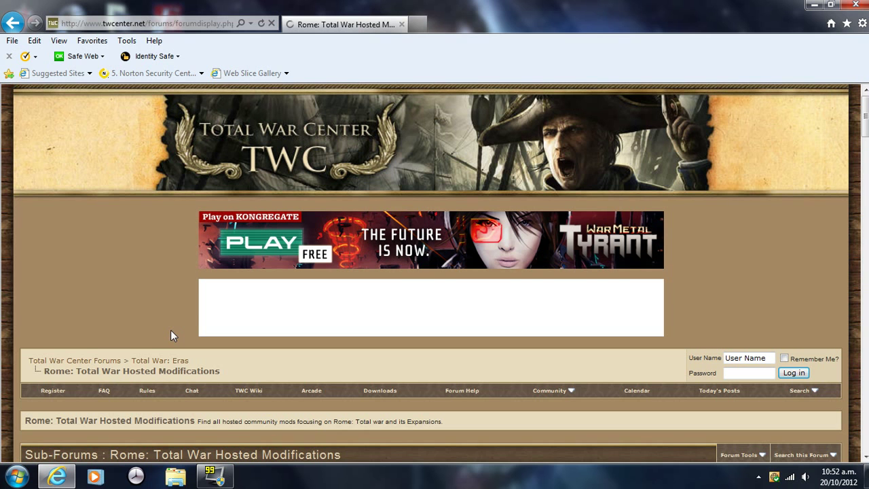
Step: Scroll the Hosted Modifications list past Pre-Roman and Roman Timeframe to Post-Roman Timeframe
scroll(865, 461, down, 5)
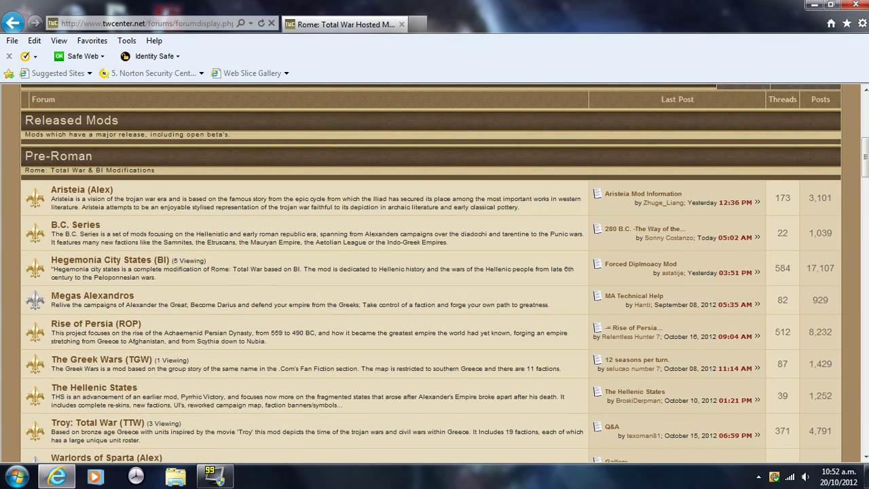
scroll(243, 172, down, 1)
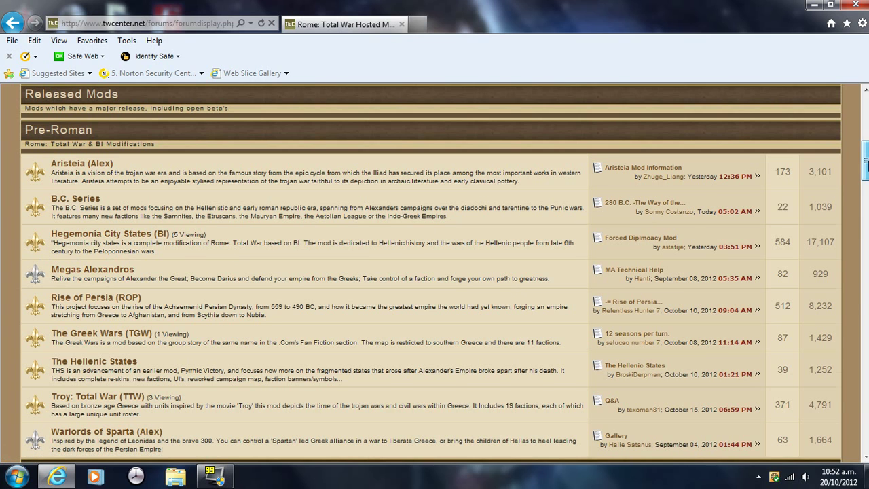
scroll(867, 163, down, 1)
scroll(336, 179, down, 3)
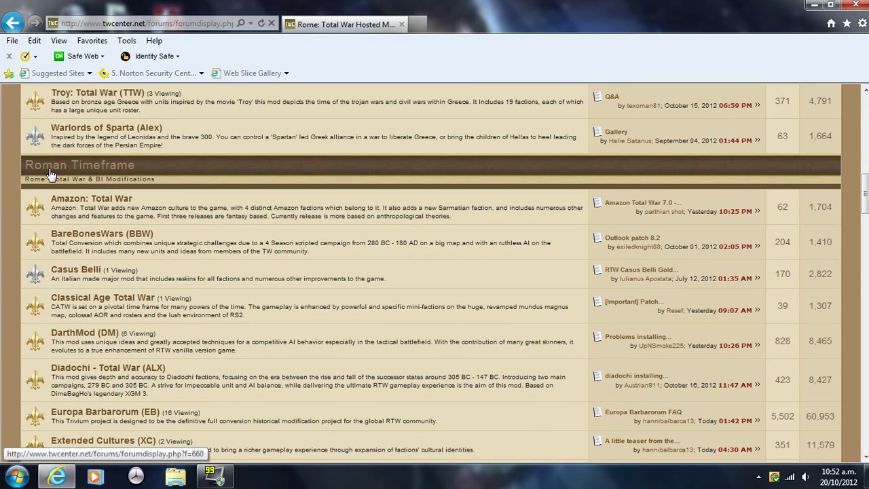
scroll(435, 272, down, 1)
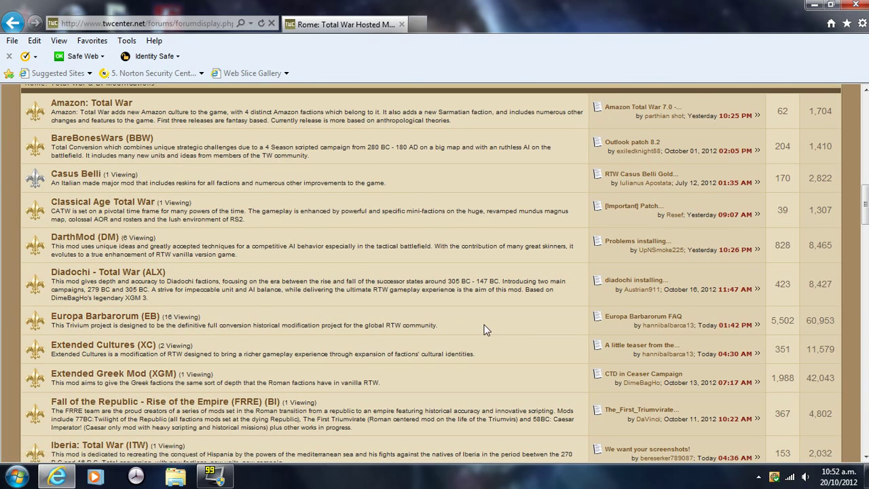
scroll(866, 460, down, 4)
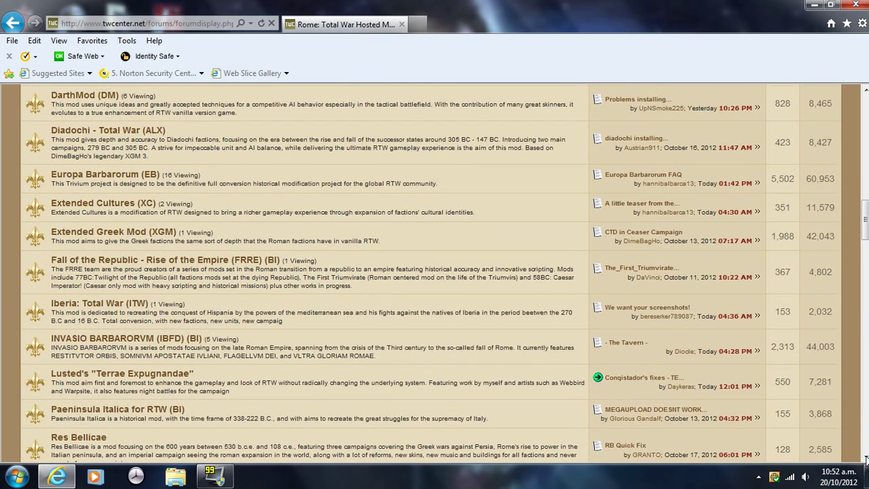
scroll(866, 460, down, 4)
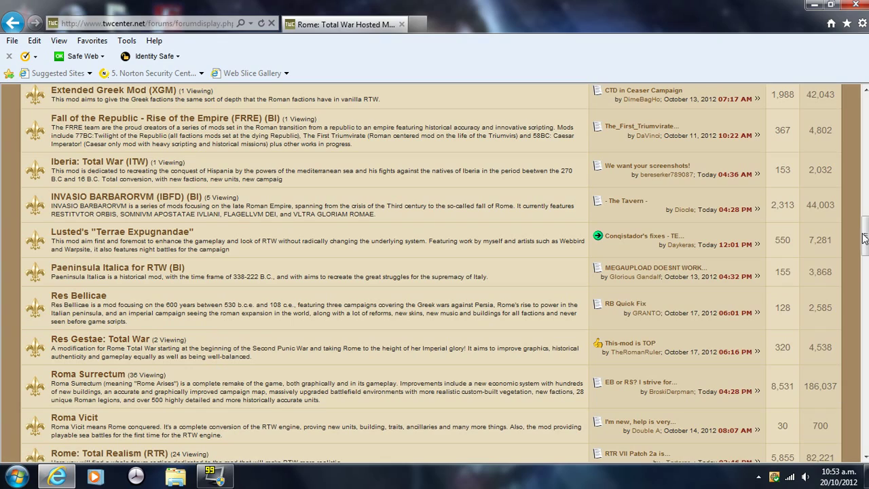
scroll(799, 376, down, 12)
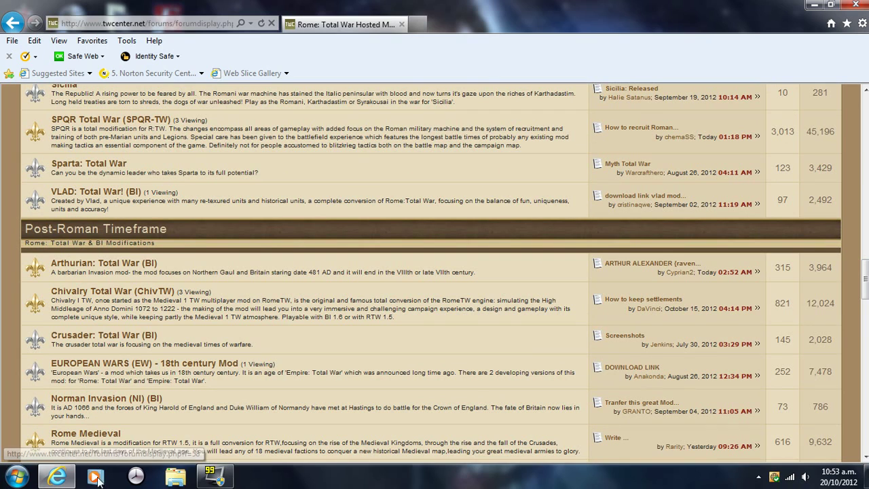
scroll(435, 272, down, 5)
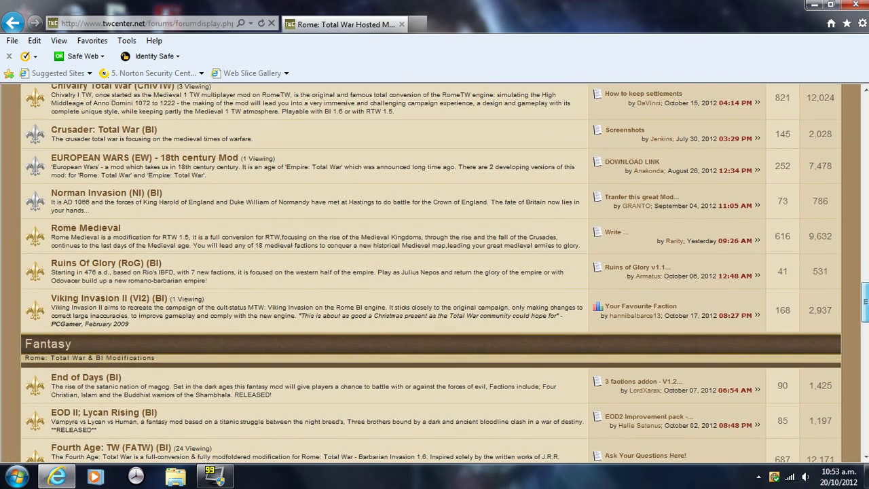
scroll(435, 272, down, 3)
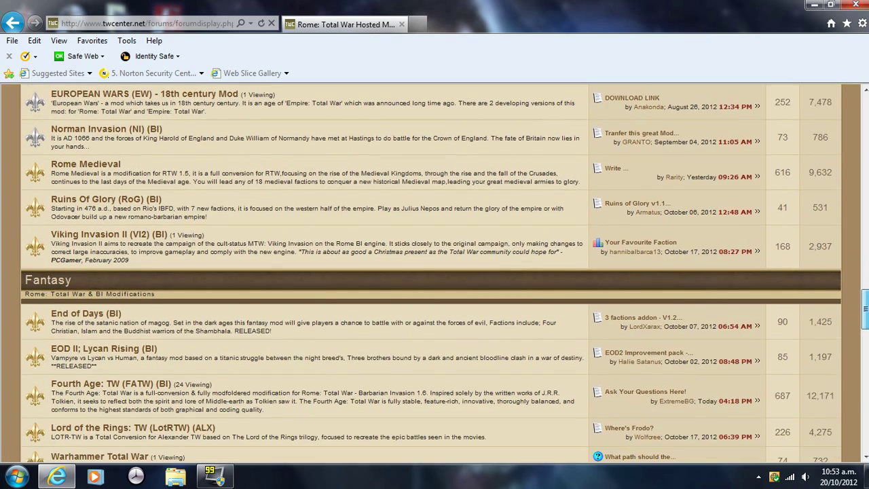
scroll(638, 294, down, 1)
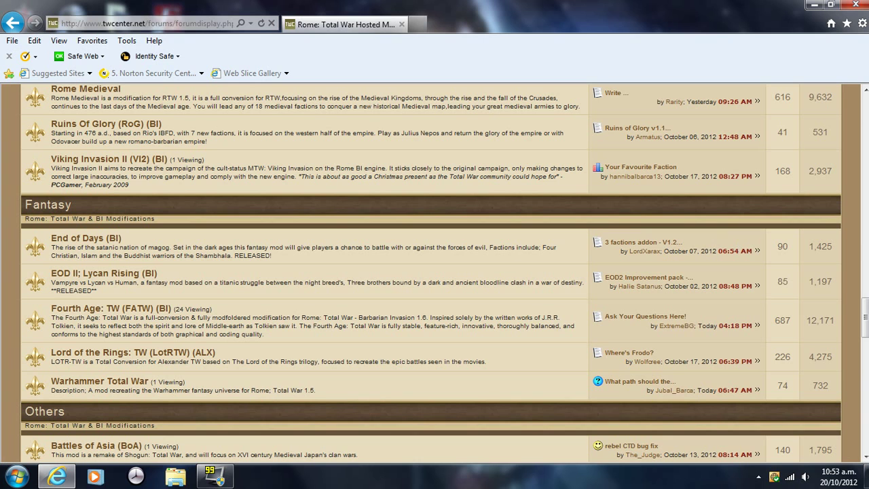
scroll(435, 272, down, 7)
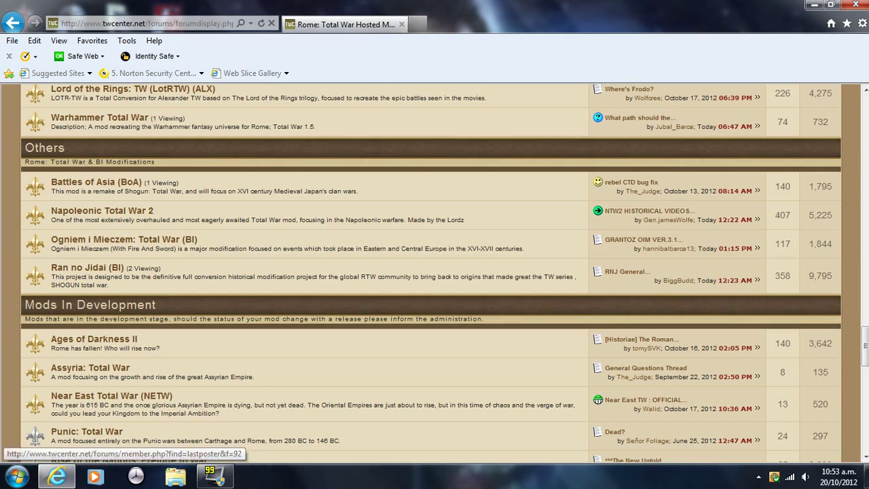
drag(865, 337, 865, 142)
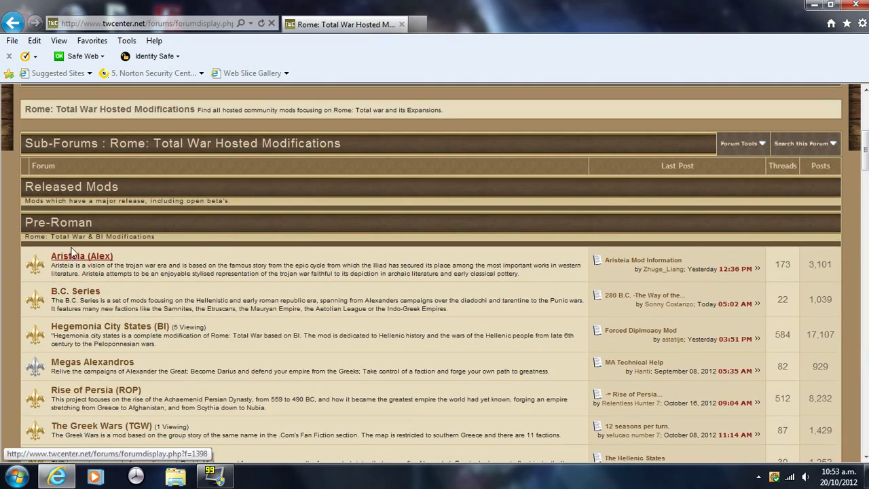
click(75, 291)
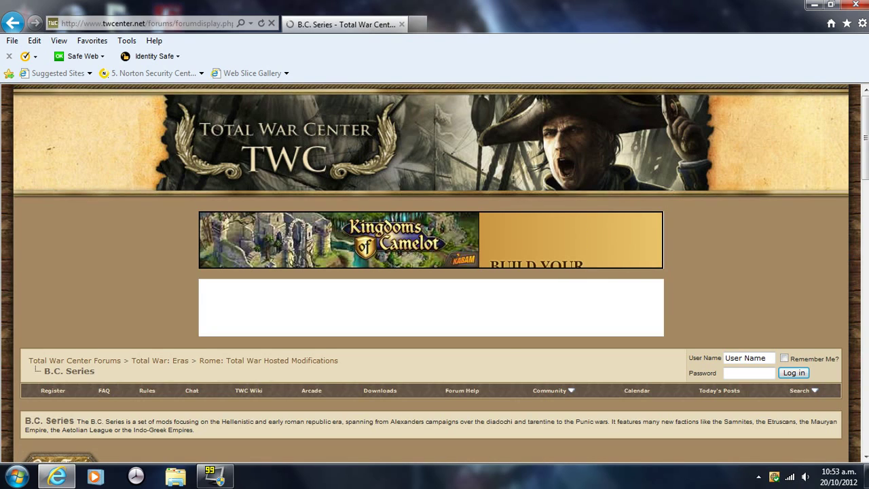
scroll(866, 461, down, 5)
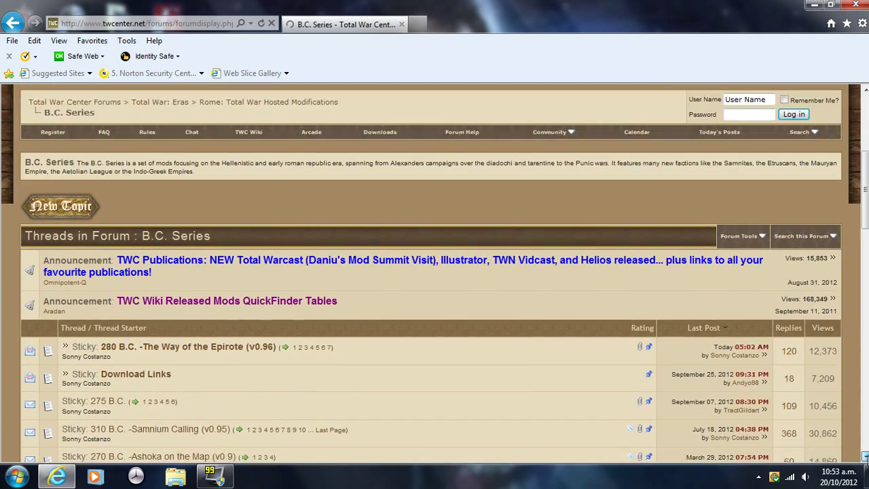
scroll(866, 461, down, 1)
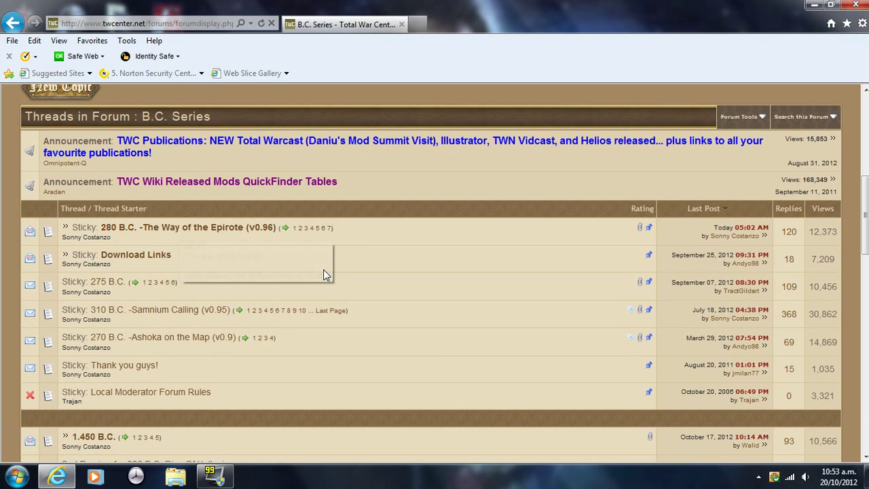
mouse_move(103, 288)
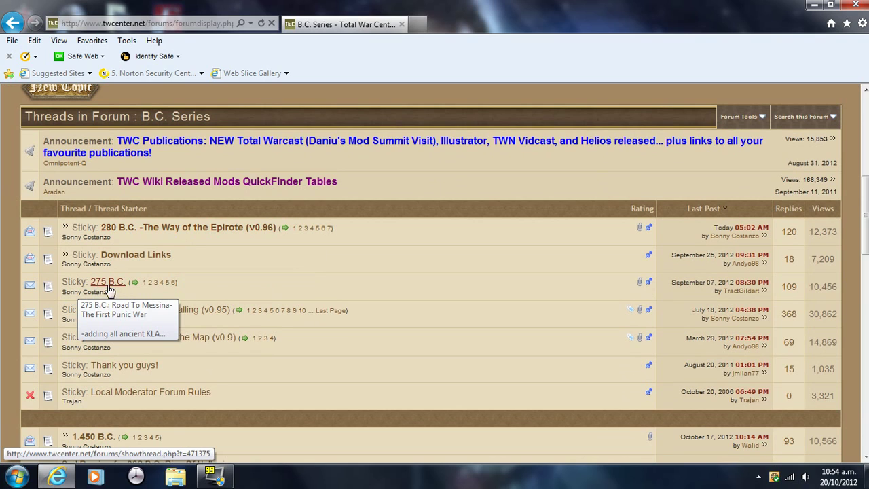
mouse_move(146, 313)
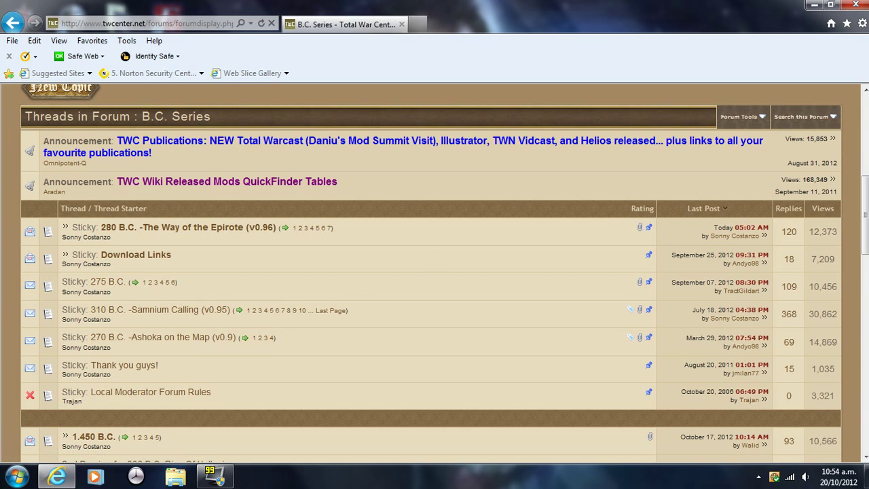
Step: Browse the B.C. Series thread list and open the sticky 275 B.C. thread
scroll(435, 272, down, 4)
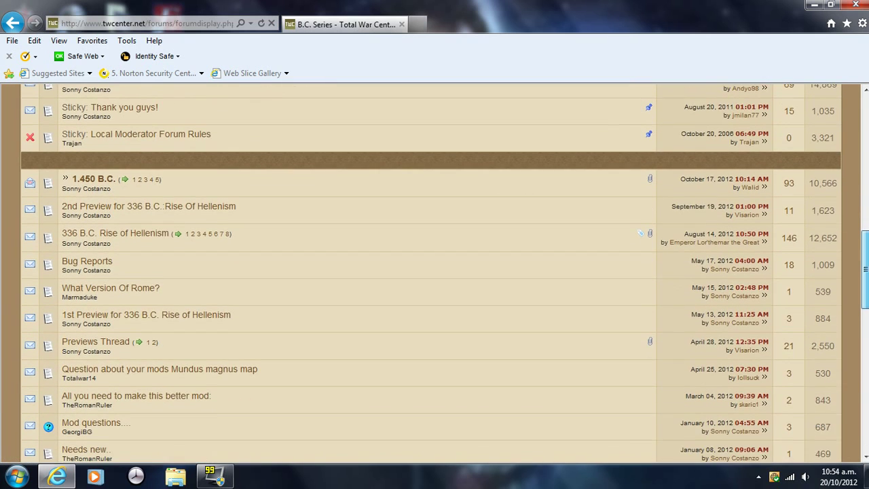
scroll(80, 171, down, 1)
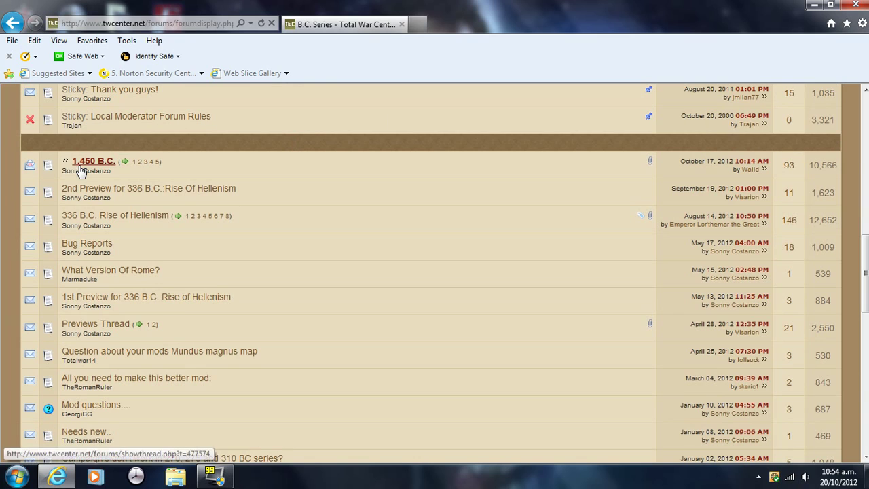
mouse_move(81, 167)
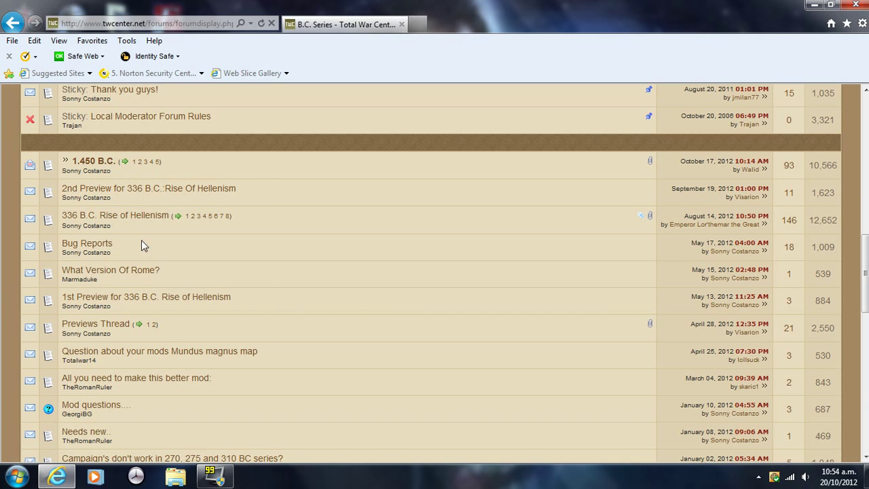
mouse_move(89, 224)
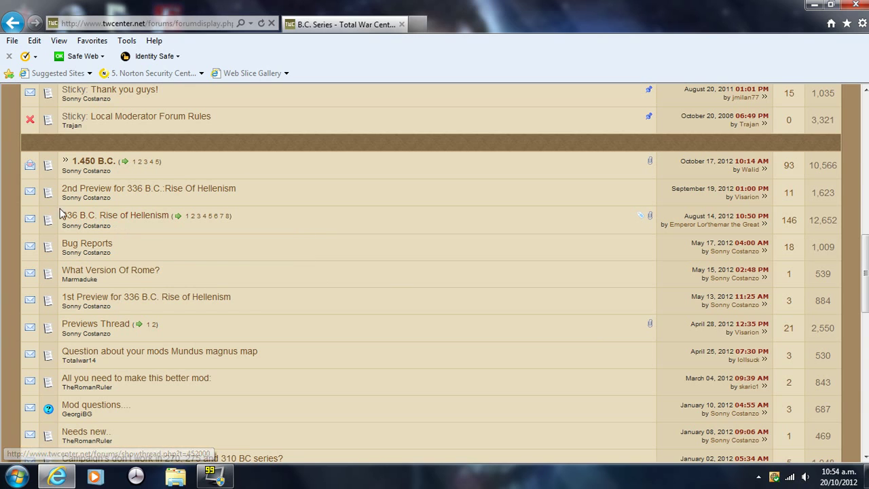
mouse_move(131, 222)
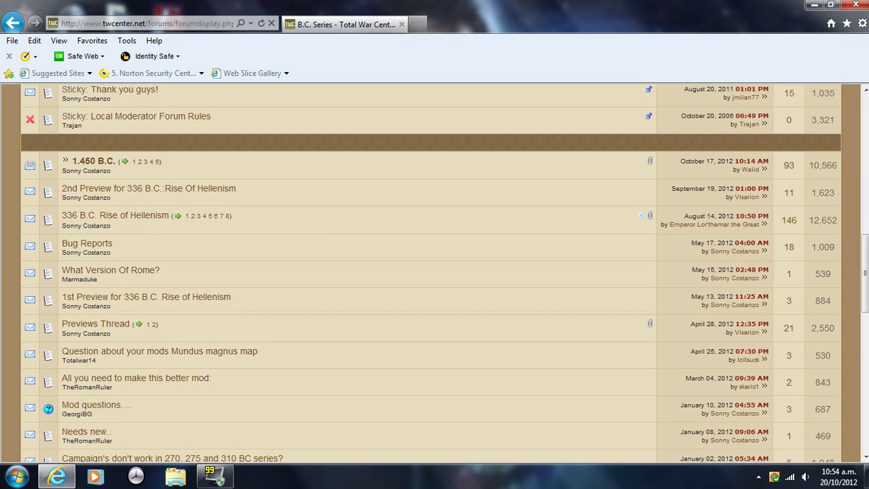
scroll(363, 190, up, 7)
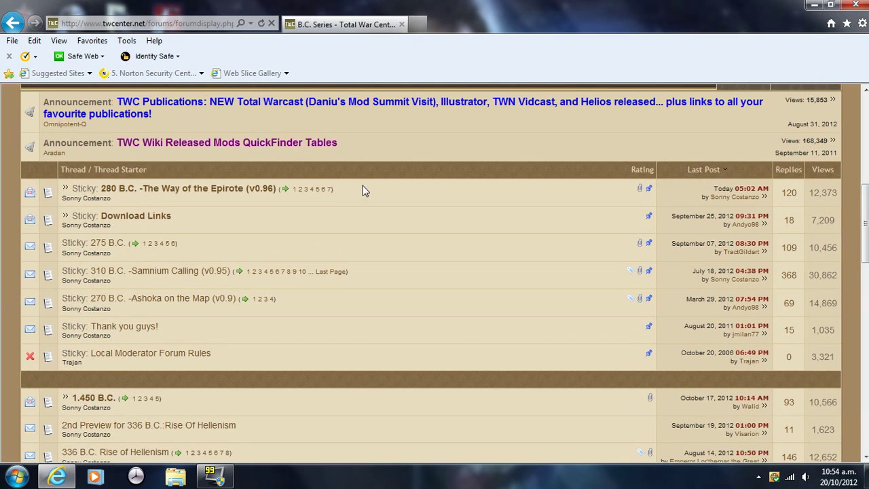
mouse_move(108, 248)
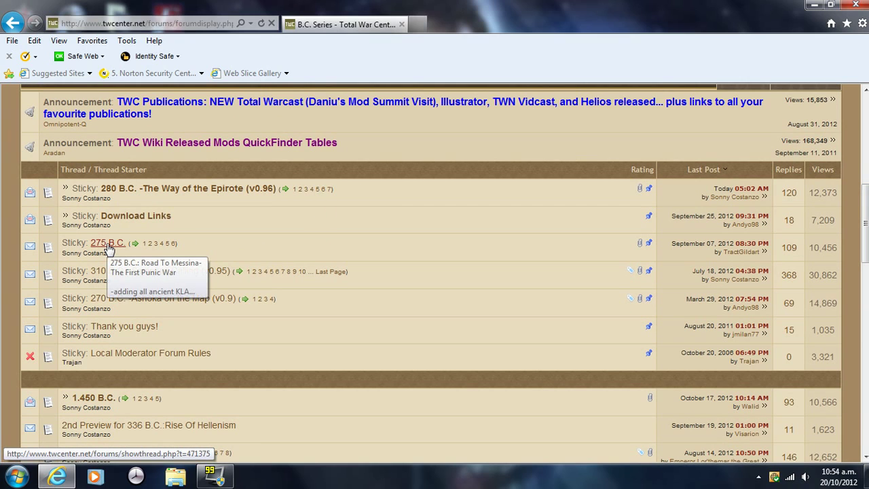
click(107, 246)
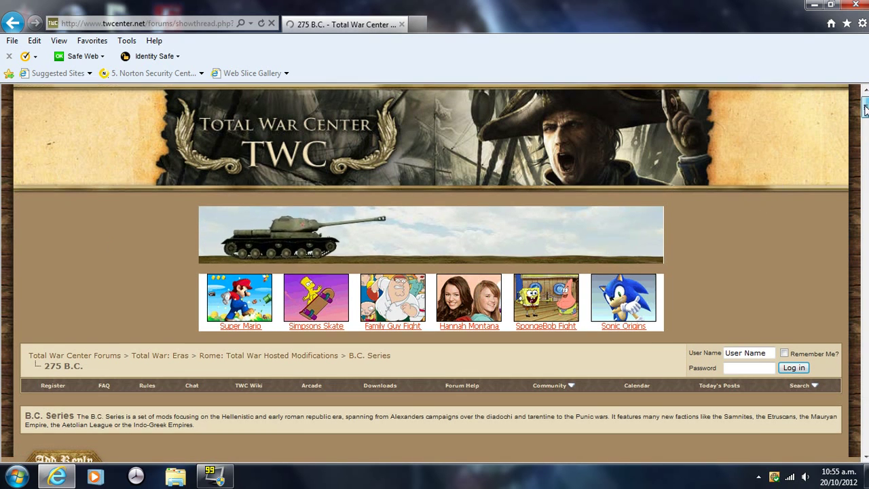
Step: Scroll the 275 B.C. first post down to its download link and v0.8 installation steps
drag(865, 106, 865, 154)
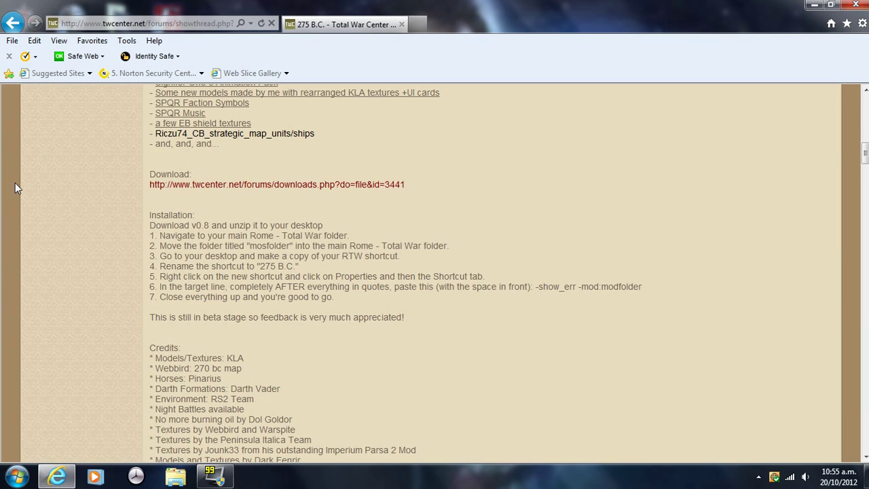
click(224, 184)
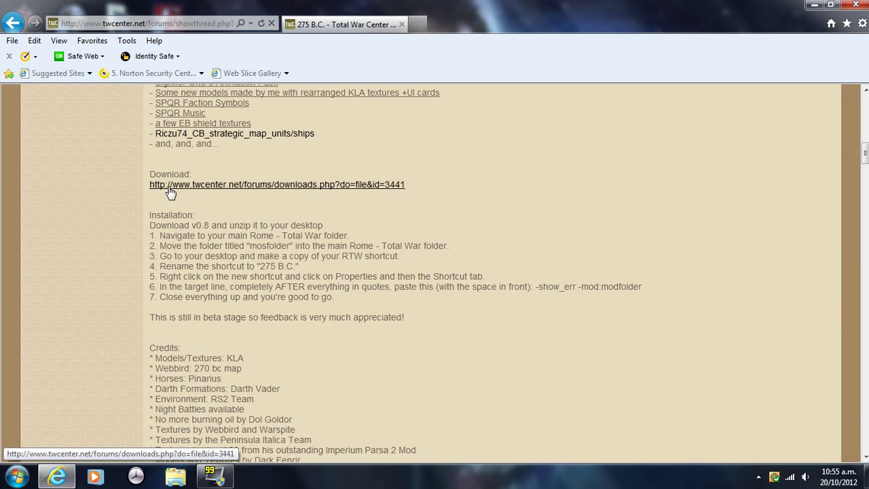
Step: Follow the thread's download link to GameFront and start downloading 275 B.C. v 0.8.zip (378.49 MB)
click(345, 190)
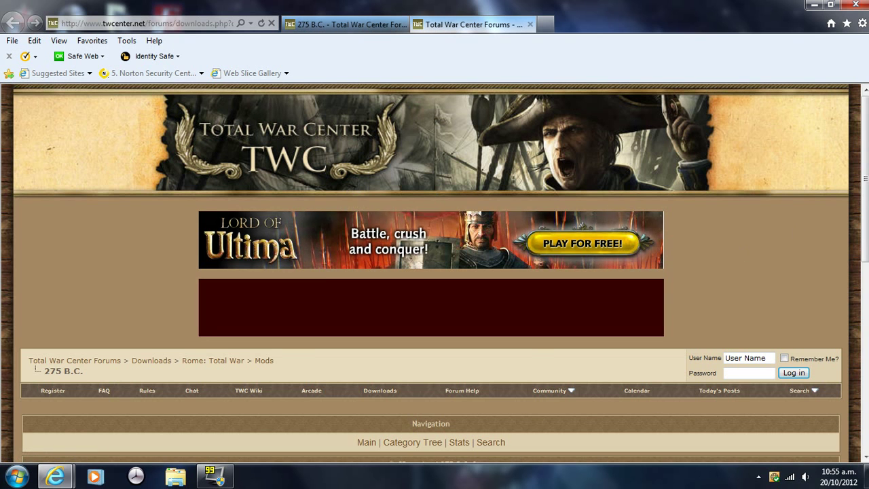
scroll(864, 248, down, 3)
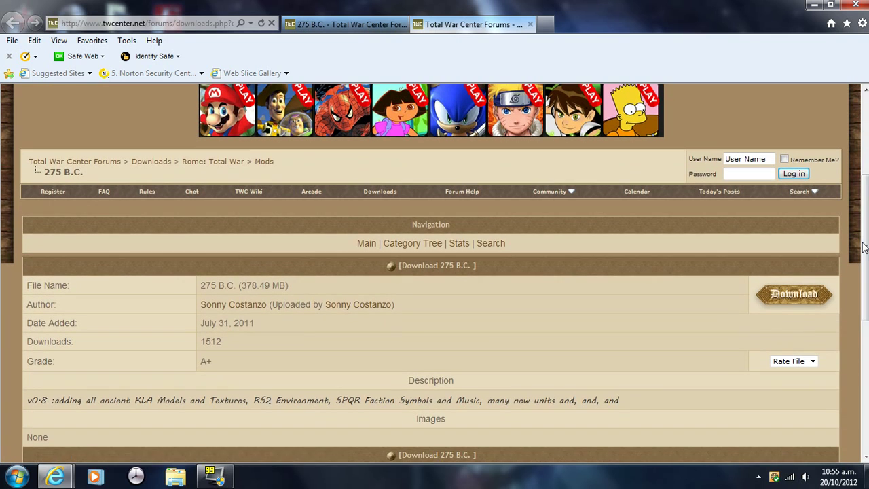
click(792, 298)
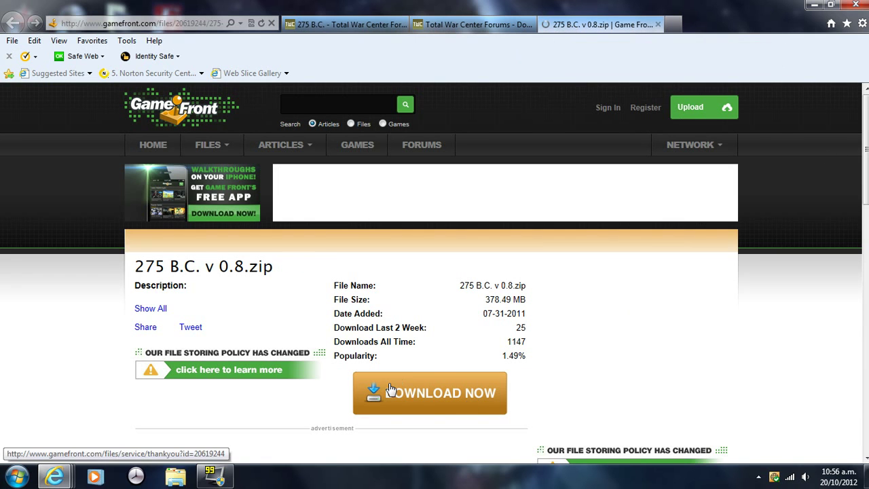
Step: Download 275 B.C. v 0.8.zip and choose a save location from the download prompt
click(427, 401)
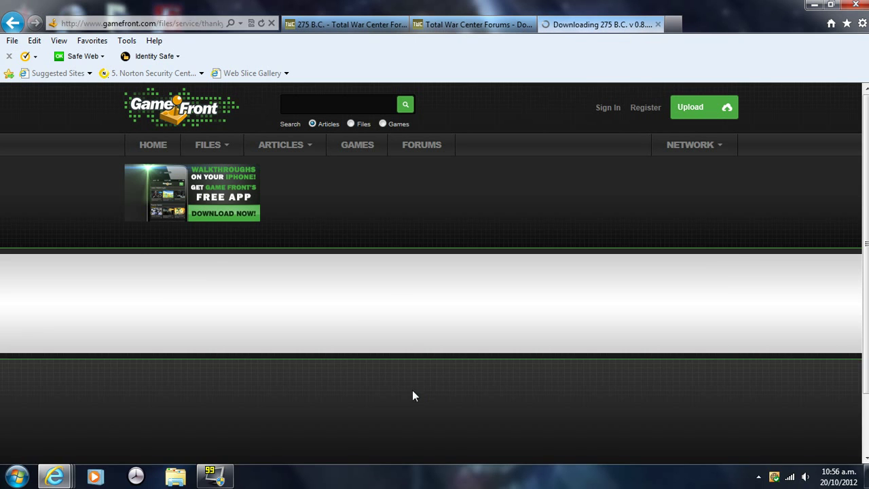
scroll(810, 218, down, 3)
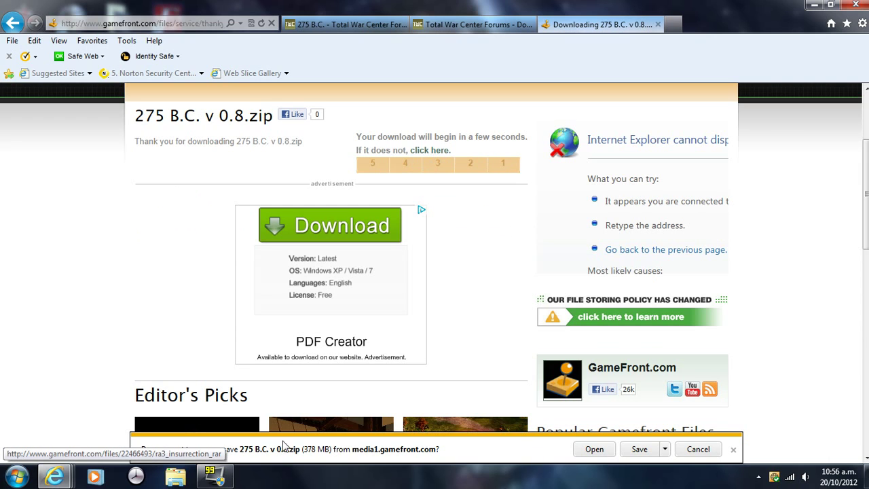
click(665, 449)
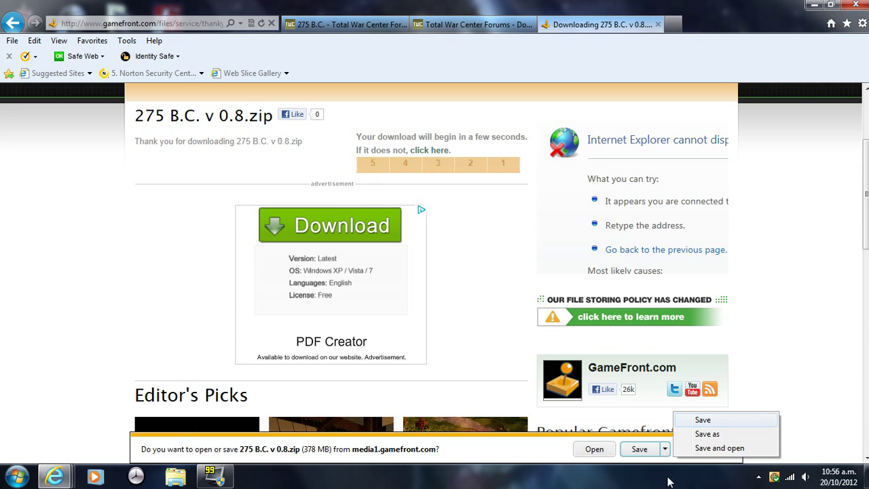
click(700, 435)
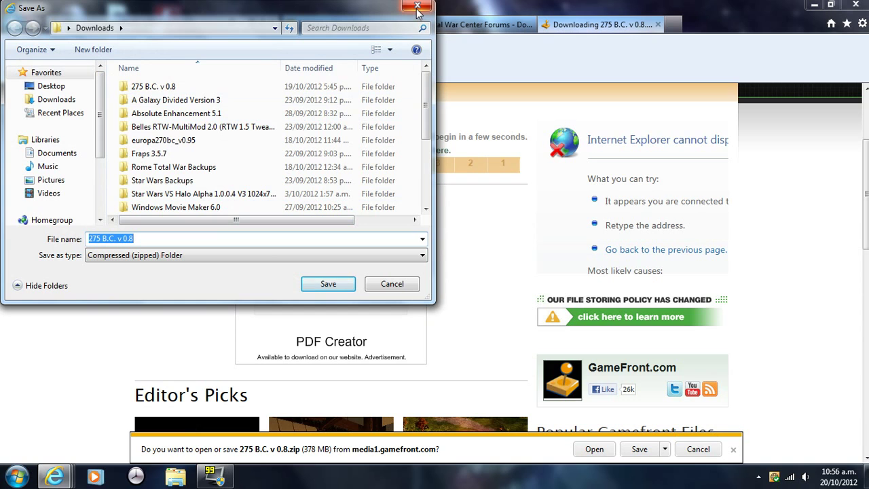
Step: Dismiss the save dialog and prompt, then close the GameFront and forum downloads tabs
click(418, 8)
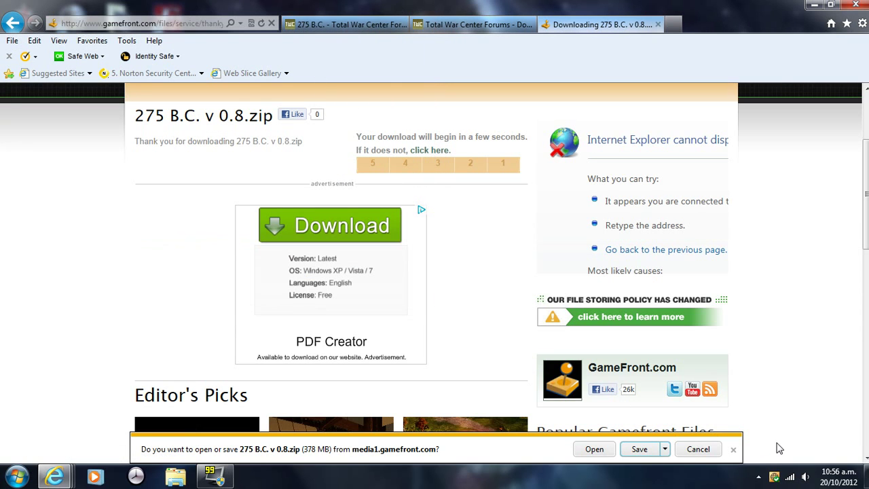
click(734, 449)
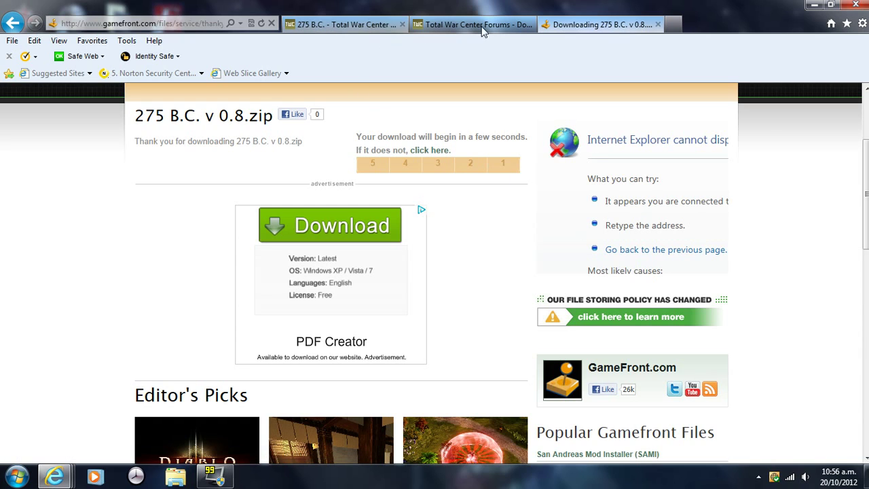
click(659, 26)
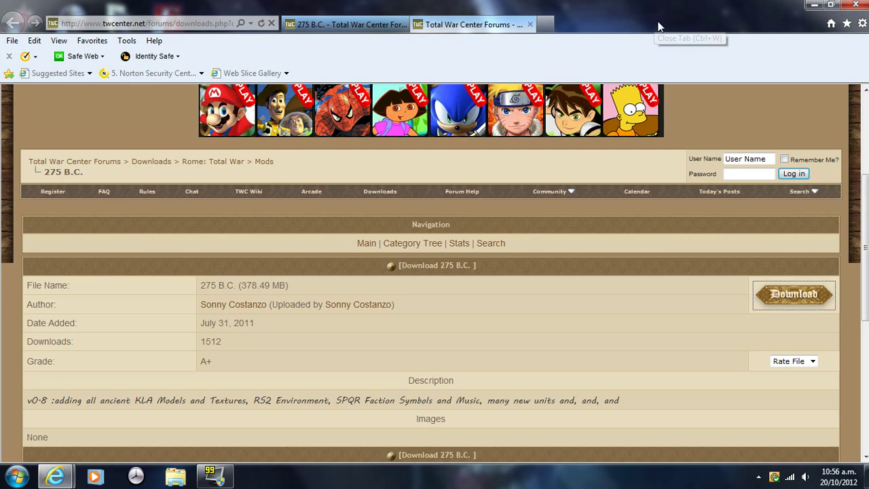
click(530, 25)
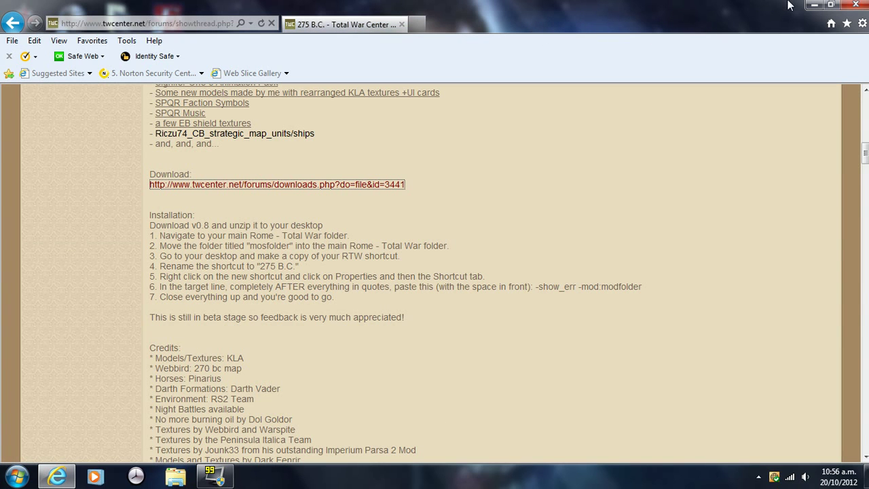
Step: Open the extracted 275 B.C. v 0.8 folder in Downloads, showing modfolder and pontus spqr, in a smaller window
click(815, 6)
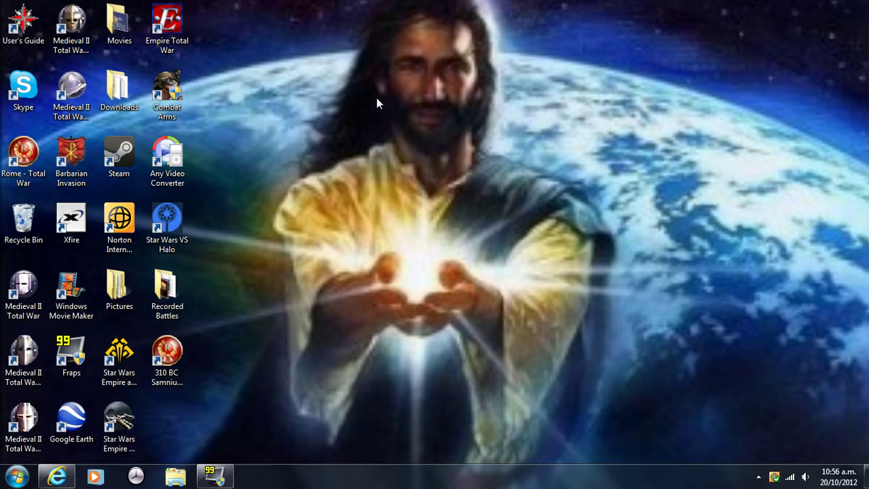
double_click(107, 94)
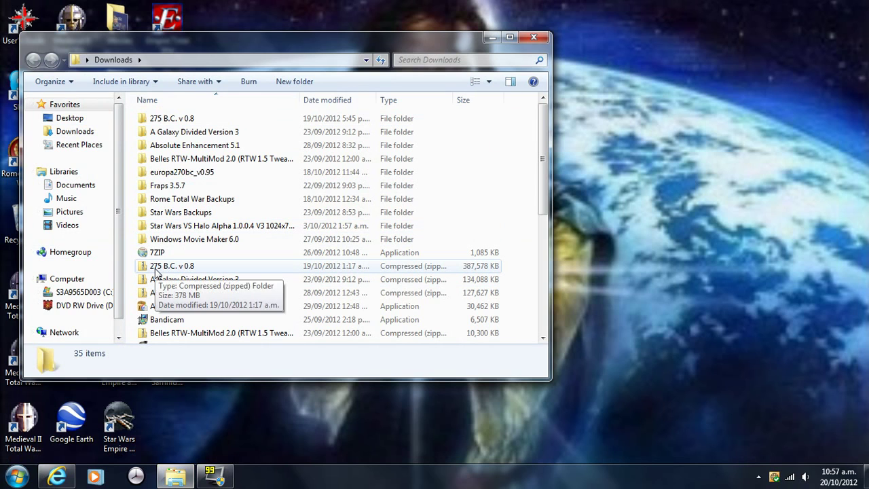
right_click(154, 269)
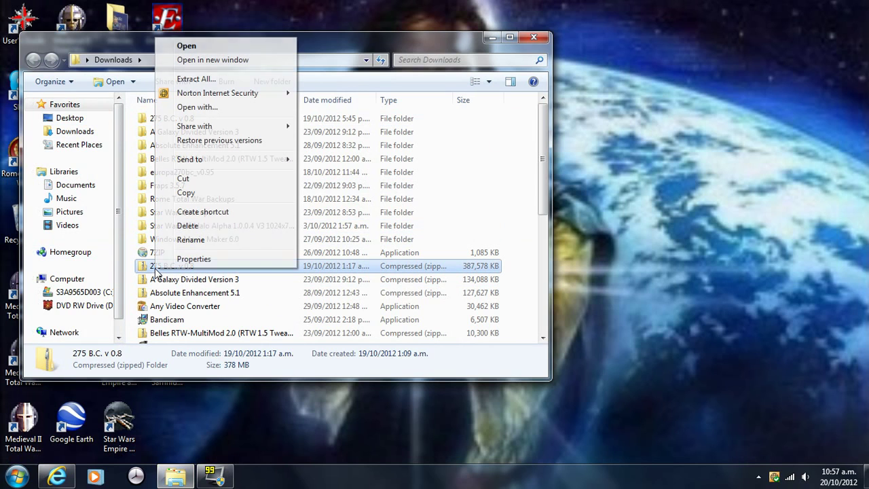
click(316, 36)
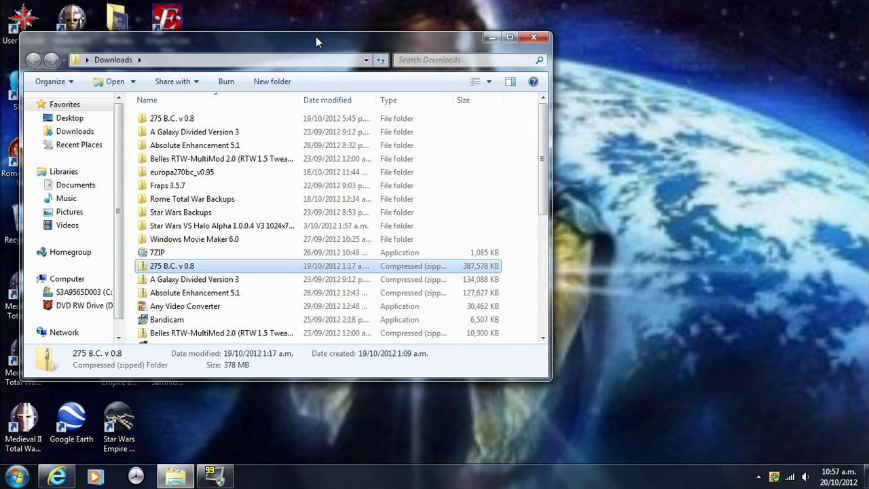
double_click(167, 125)
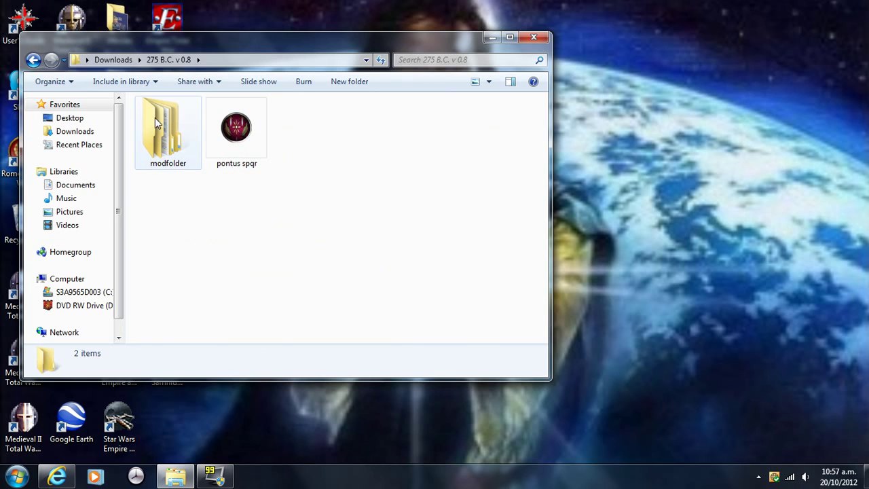
double_click(281, 49)
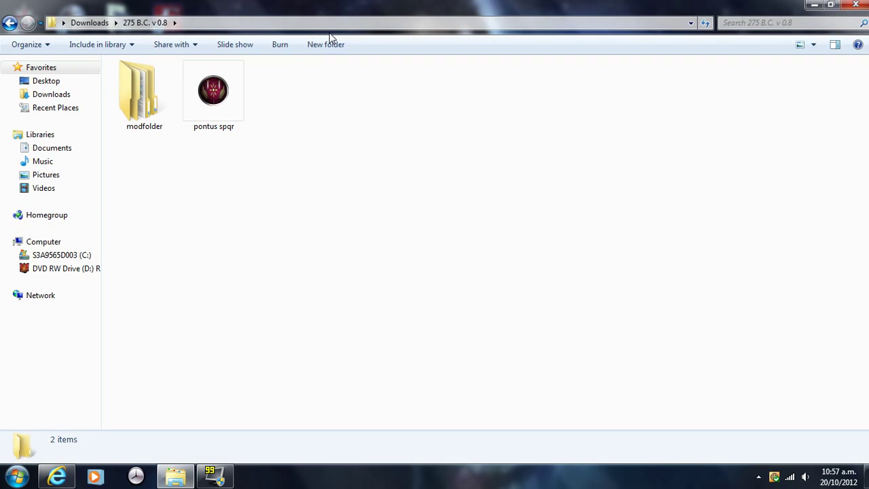
drag(347, 12, 491, 30)
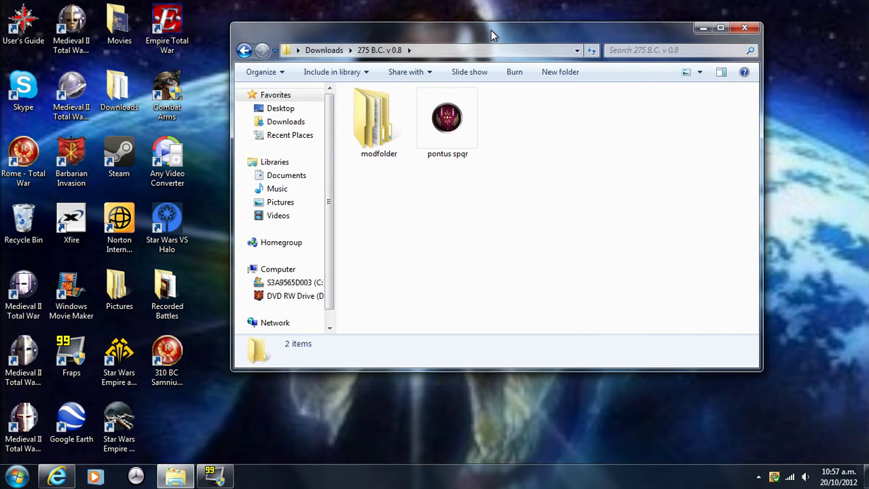
Step: From the Rome - Total War install folder, create a RomeTW shortcut on the desktop
right_click(33, 151)
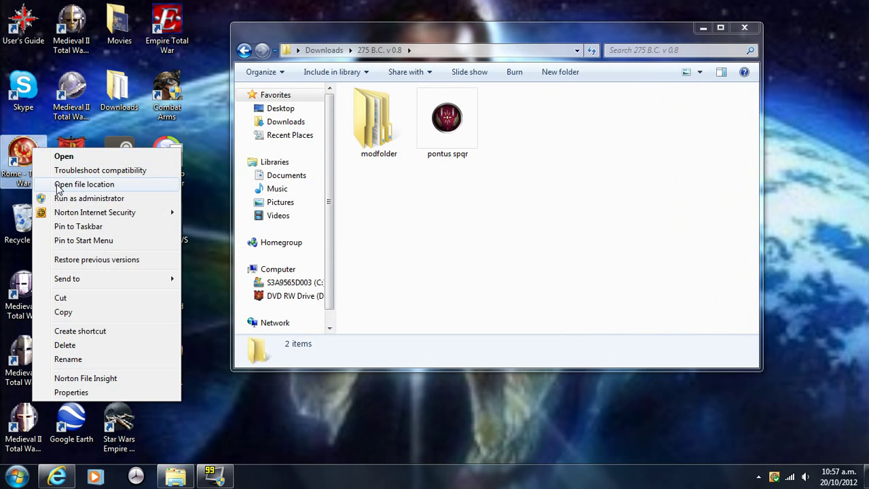
click(58, 184)
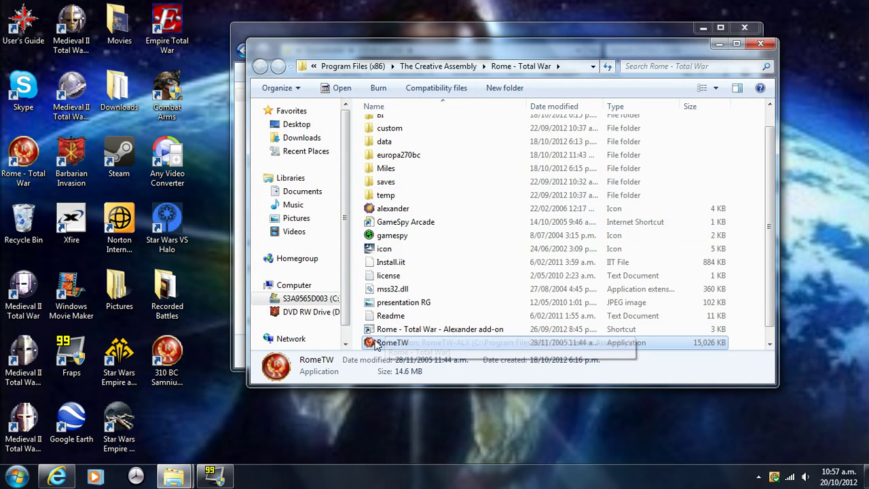
scroll(770, 234, down, 1)
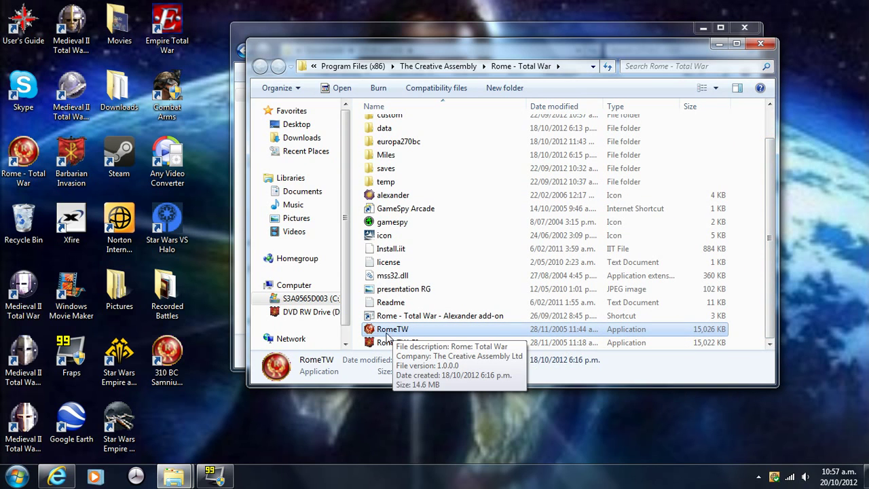
right_click(387, 333)
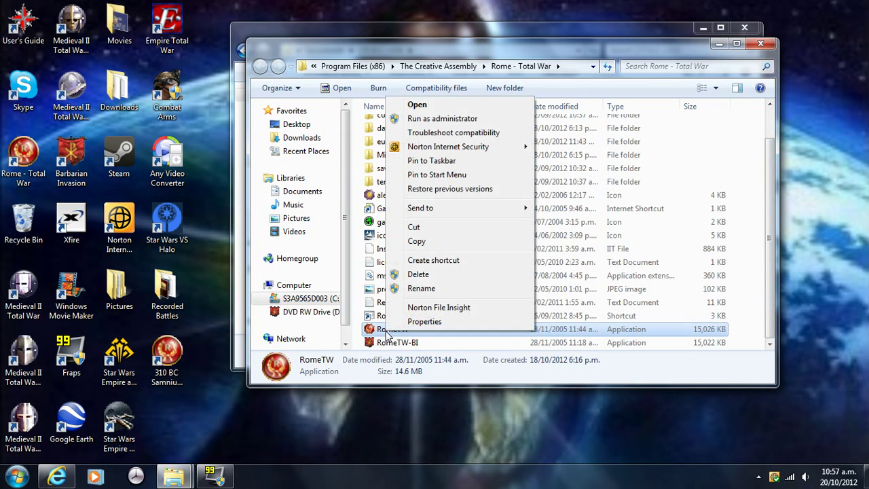
click(426, 267)
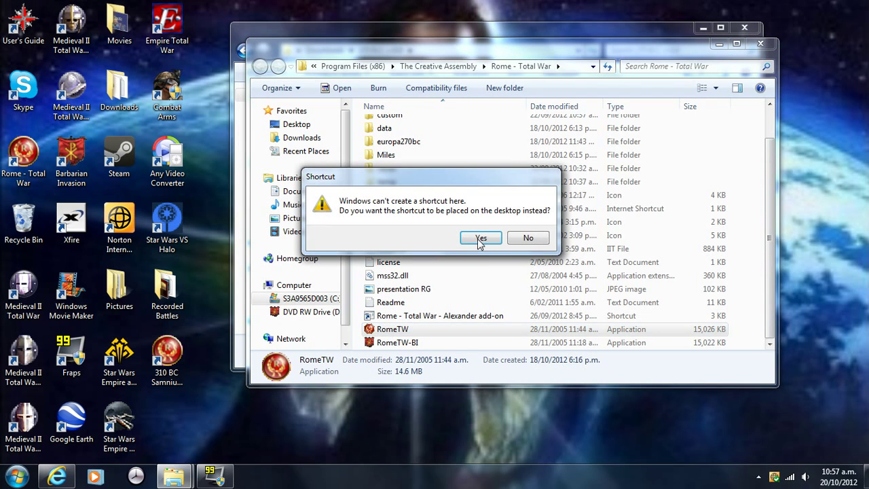
click(480, 239)
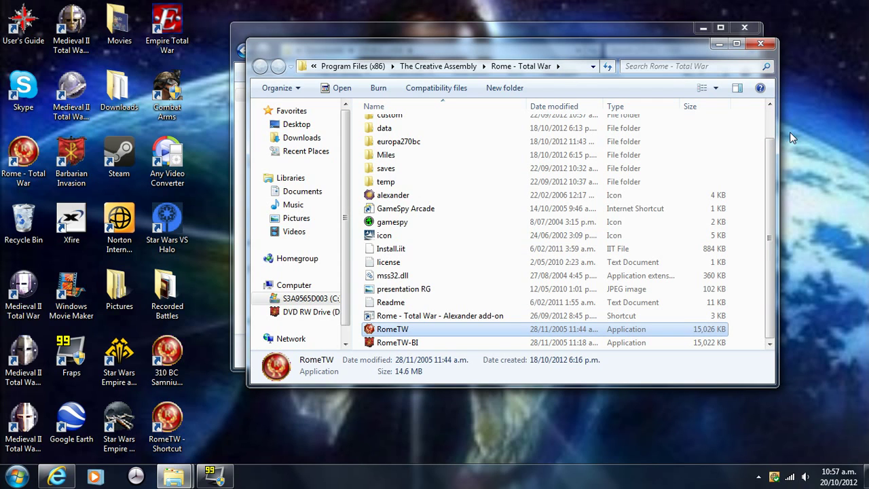
Step: Close the Rome - Total War window and copy modfolder from the 275 B.C. v 0.8 folder
click(761, 43)
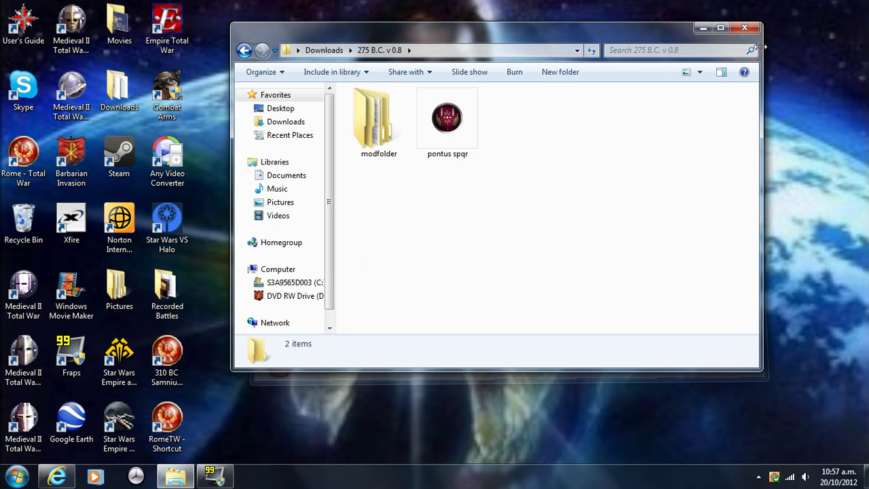
click(372, 114)
right_click(373, 114)
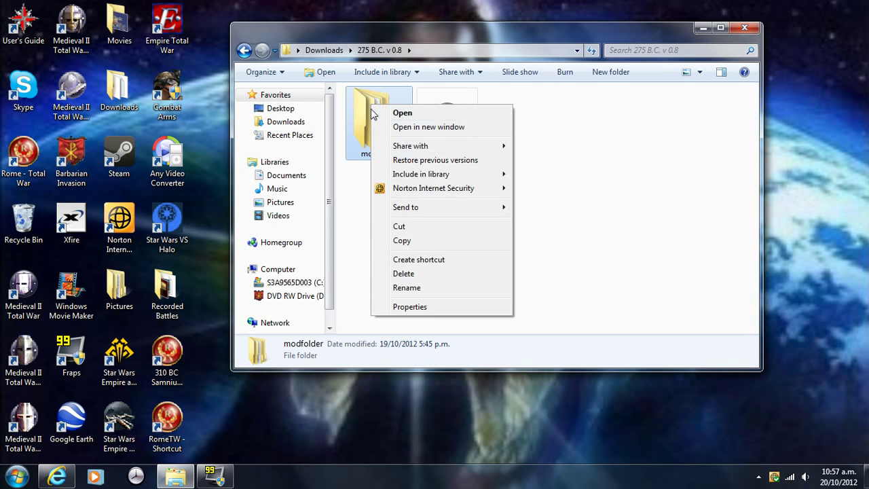
click(399, 242)
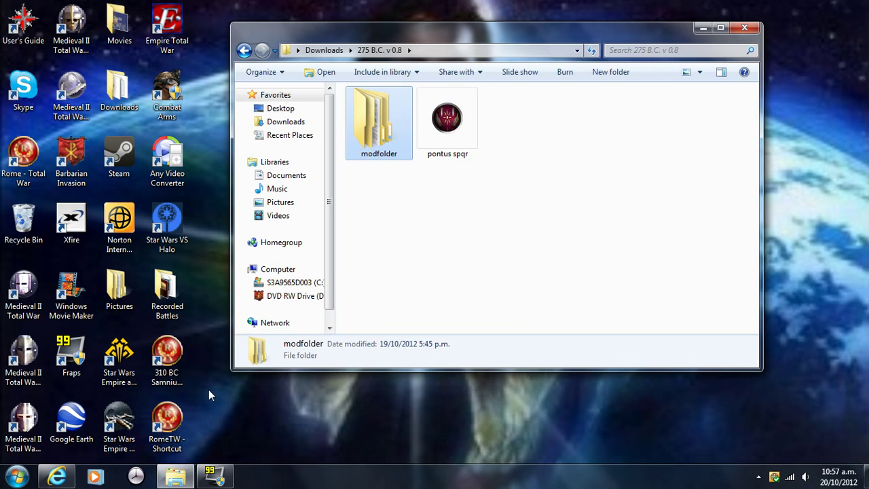
Step: Open the Rome - Total War game folder from the RomeTW shortcut
right_click(174, 417)
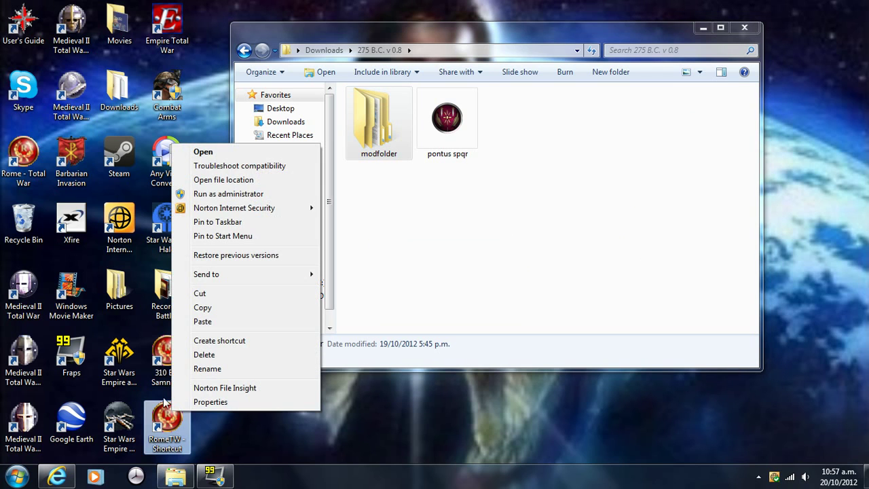
click(228, 181)
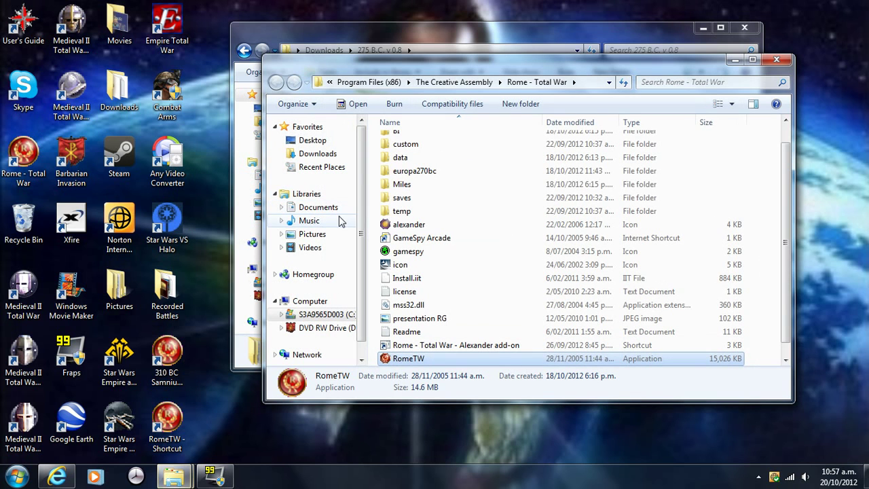
scroll(788, 236, down, 1)
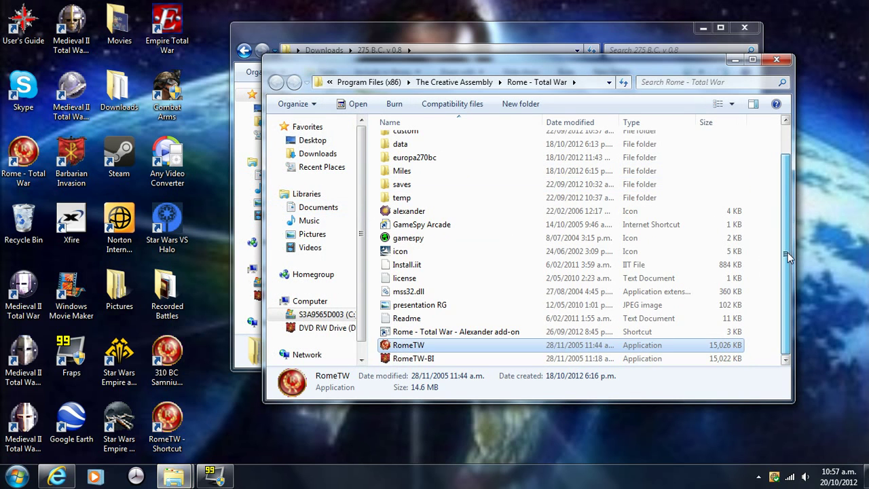
scroll(788, 257, up, 1)
Step: Paste modfolder into the Rome - Total War folder, granting administrator permission
right_click(755, 164)
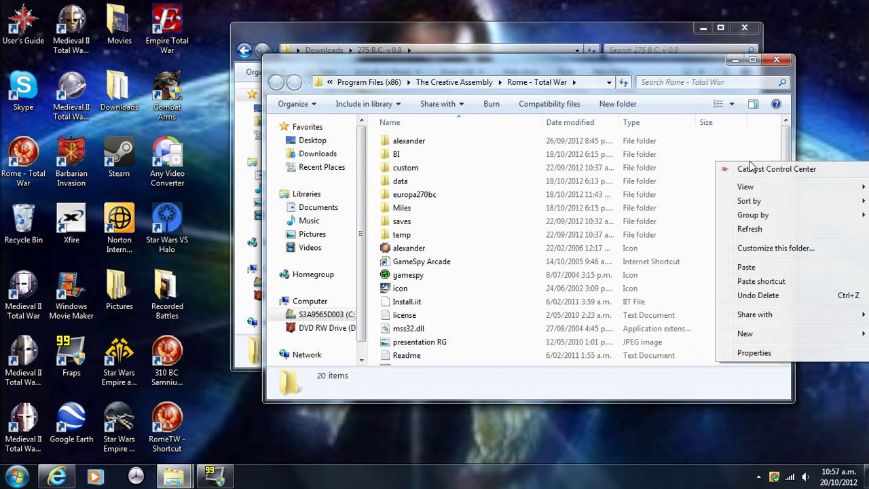
click(766, 269)
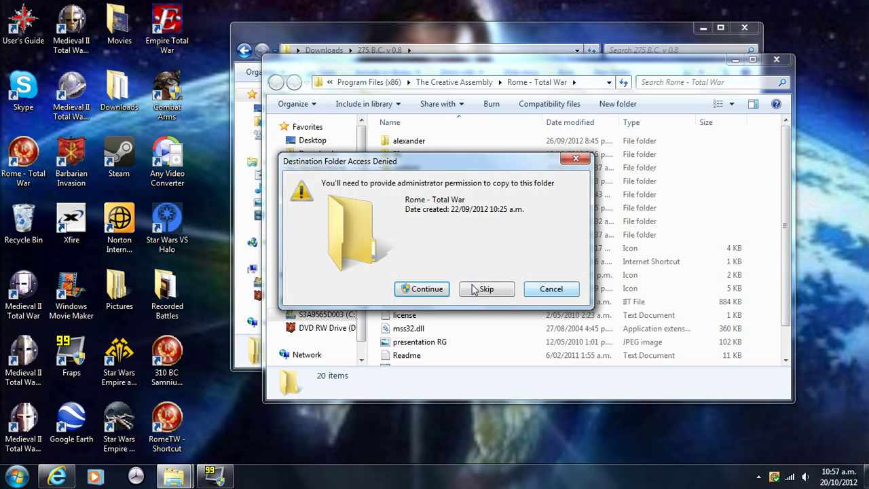
click(423, 289)
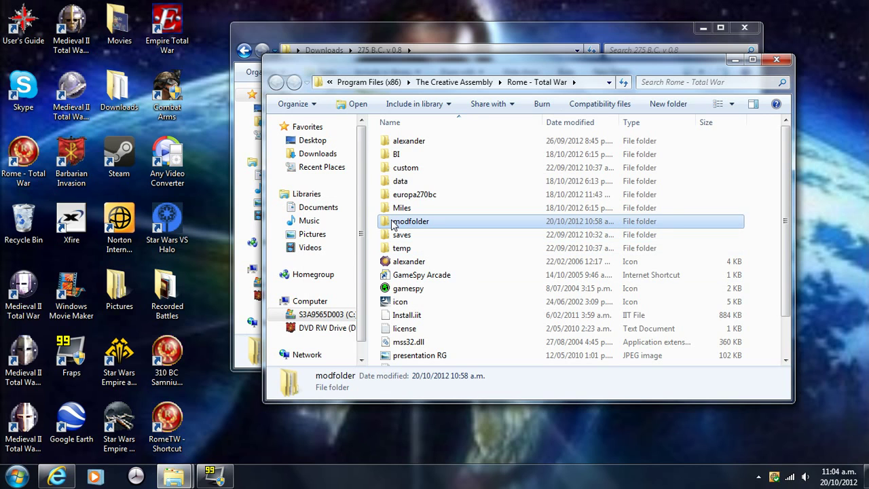
Step: Close both Explorer folder windows and bring back the forum thread with the install steps
click(777, 59)
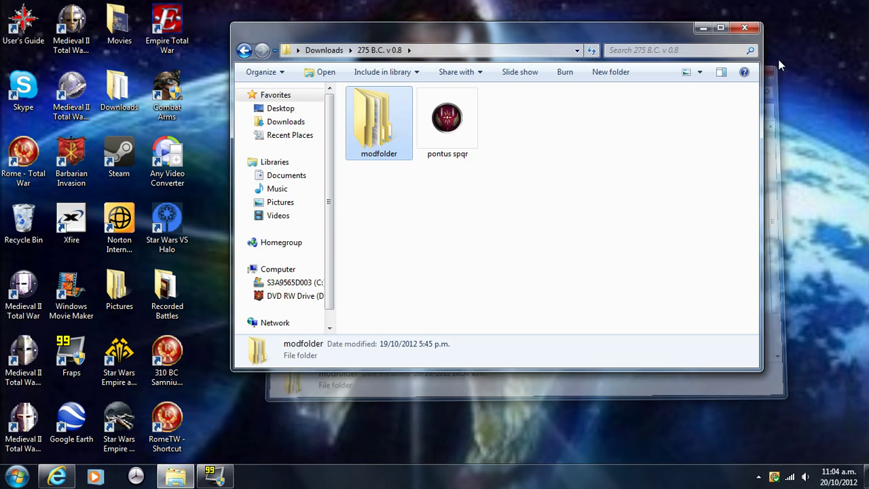
click(745, 27)
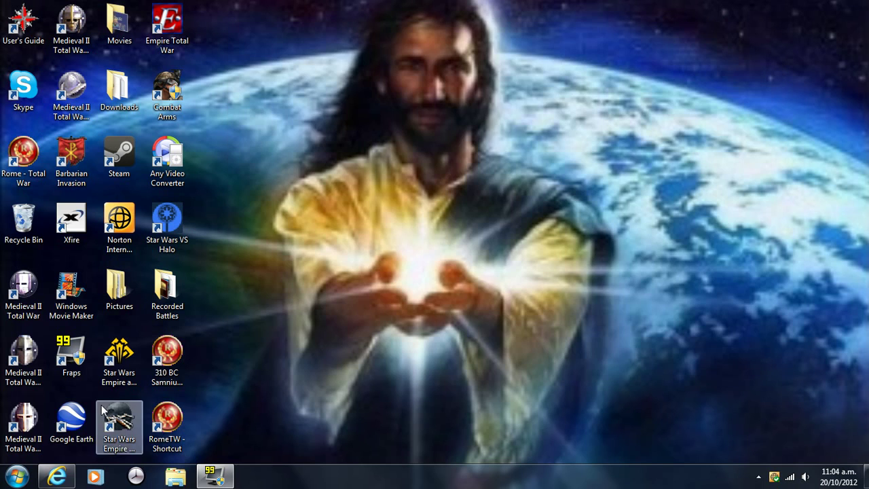
click(53, 479)
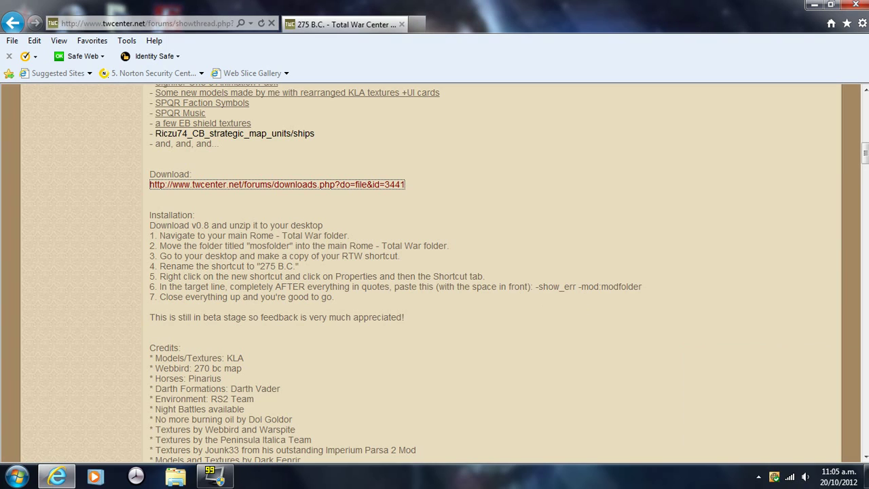
Step: Copy the '-show_err -mod:modfolder' launch options from step 6, then minimize the browser
drag(536, 287, 627, 292)
right_click(627, 292)
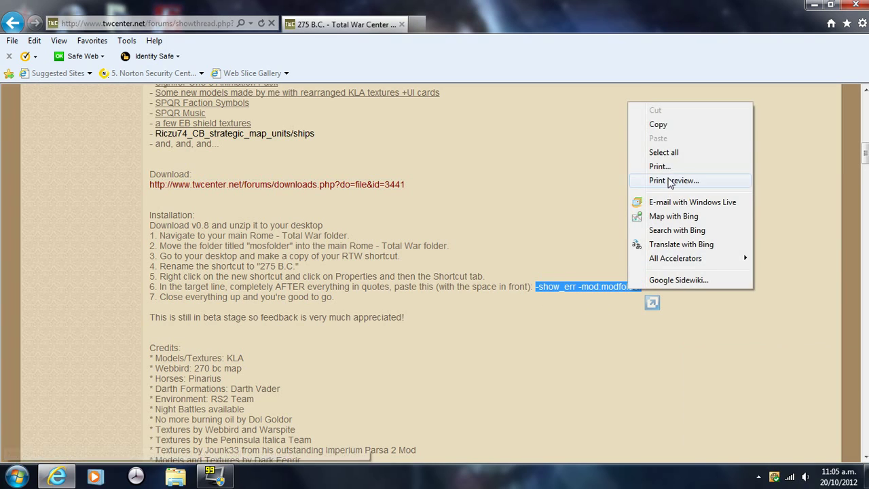
click(669, 126)
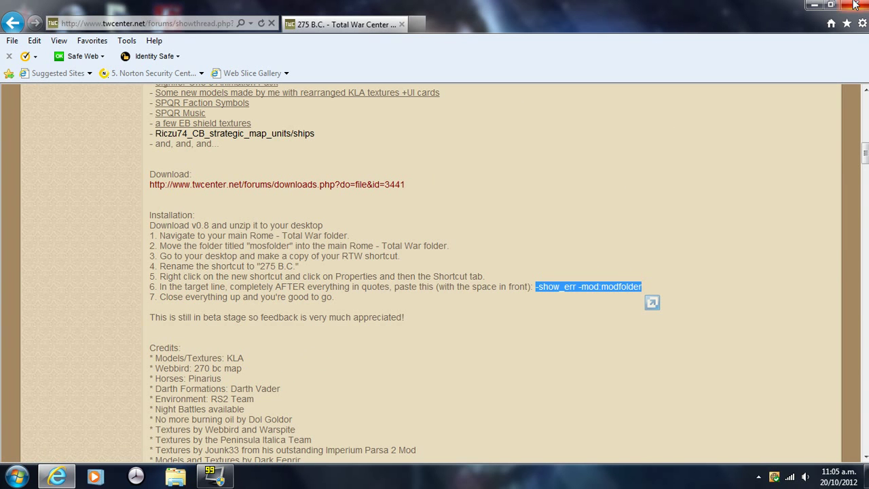
click(814, 5)
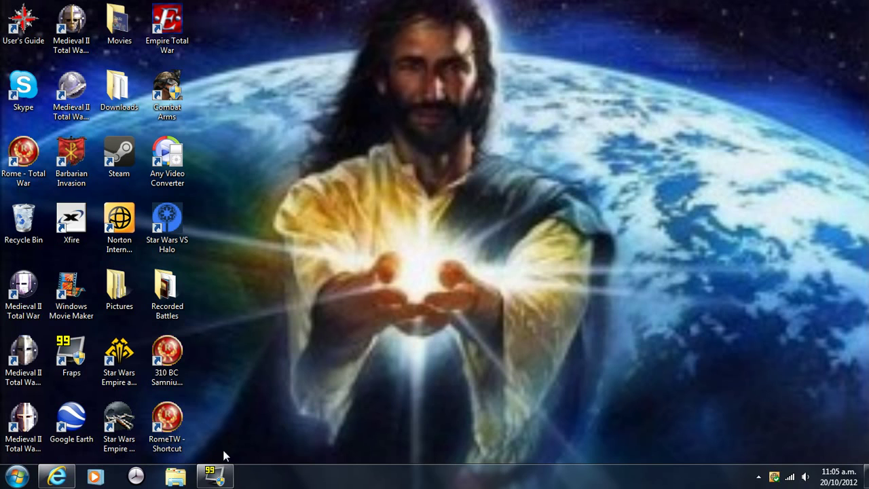
Step: Append '-show_err -mod:modfolder' to the RomeTW - Shortcut's Target and apply the change
right_click(169, 432)
click(207, 424)
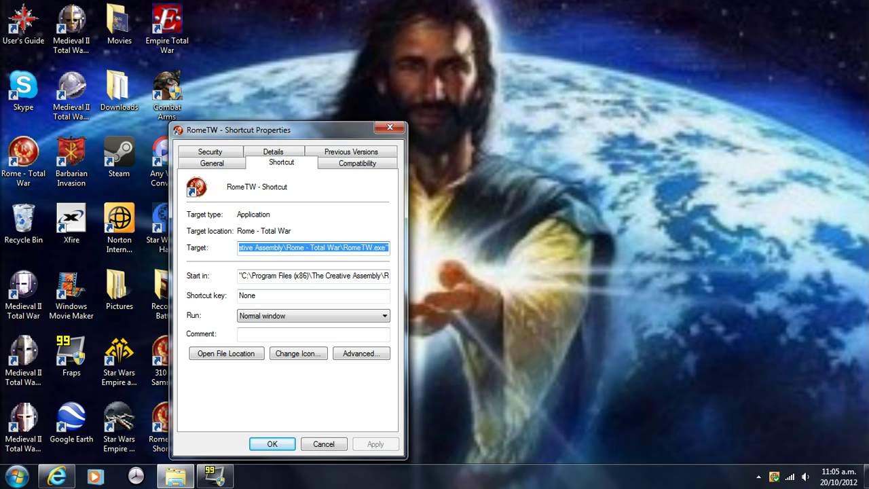
click(386, 247)
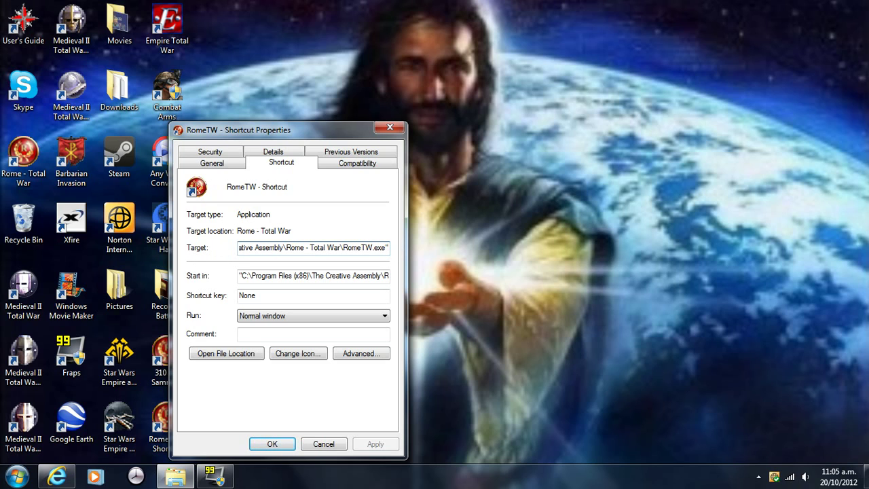
right_click(385, 248)
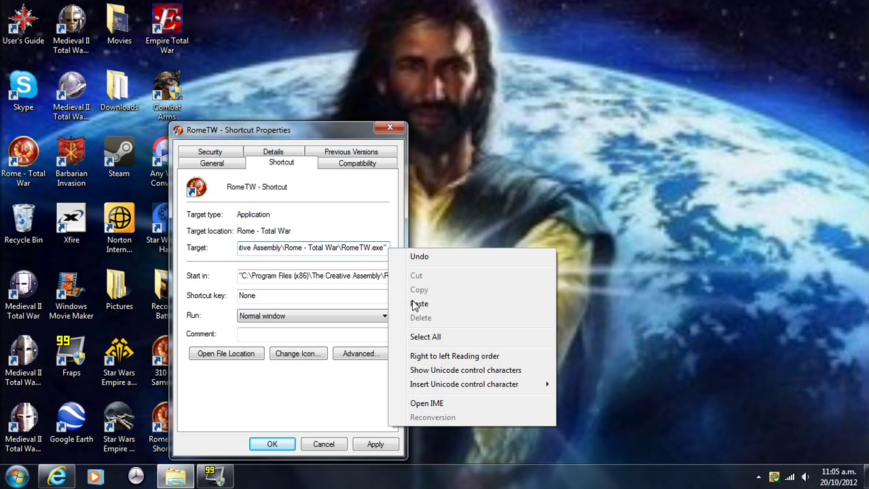
click(421, 303)
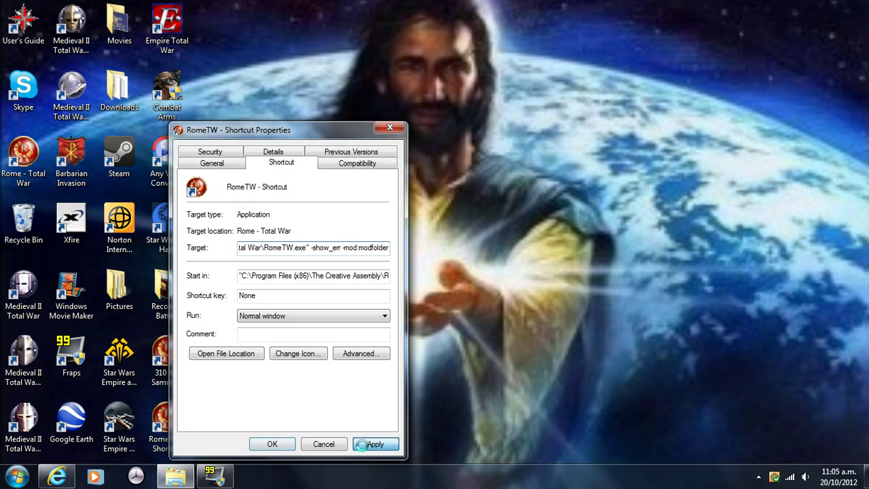
click(373, 445)
click(275, 444)
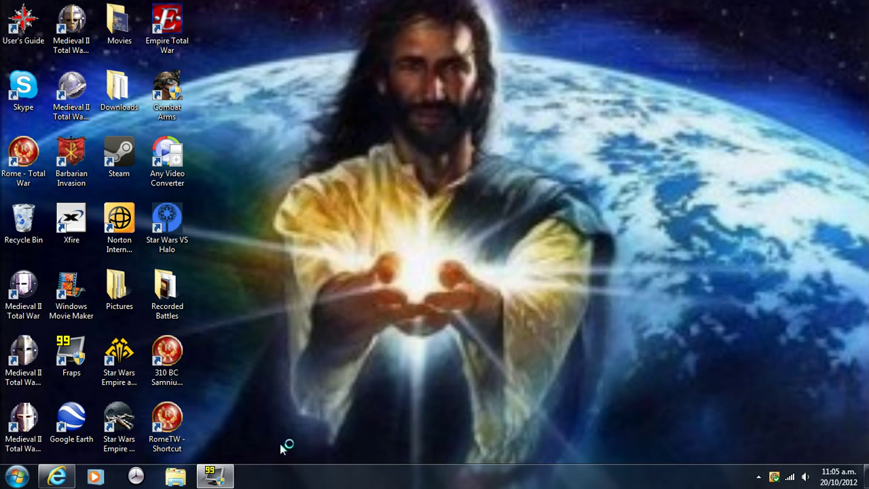
Step: Rename the RomeTW - Shortcut desktop icon to 275BC
right_click(163, 414)
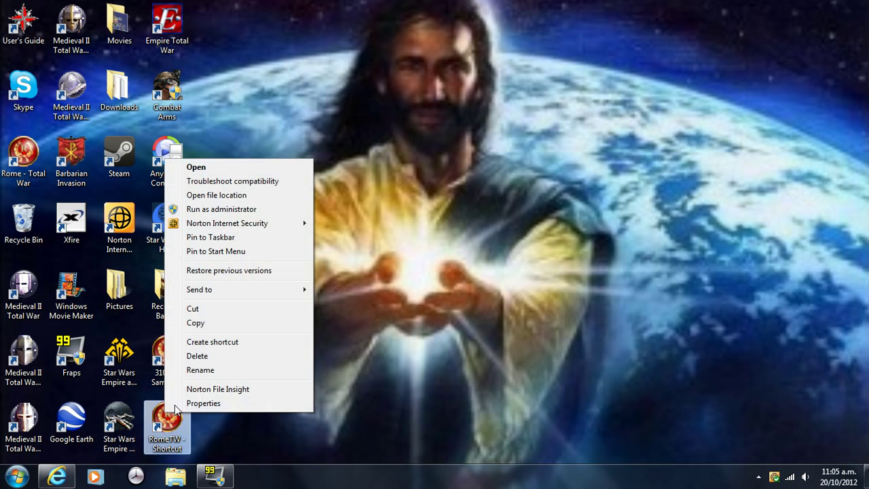
click(214, 370)
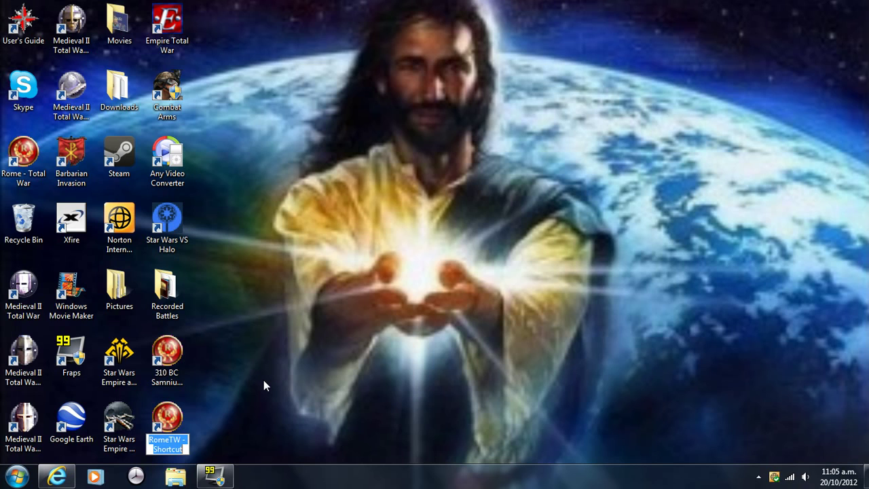
text(275)
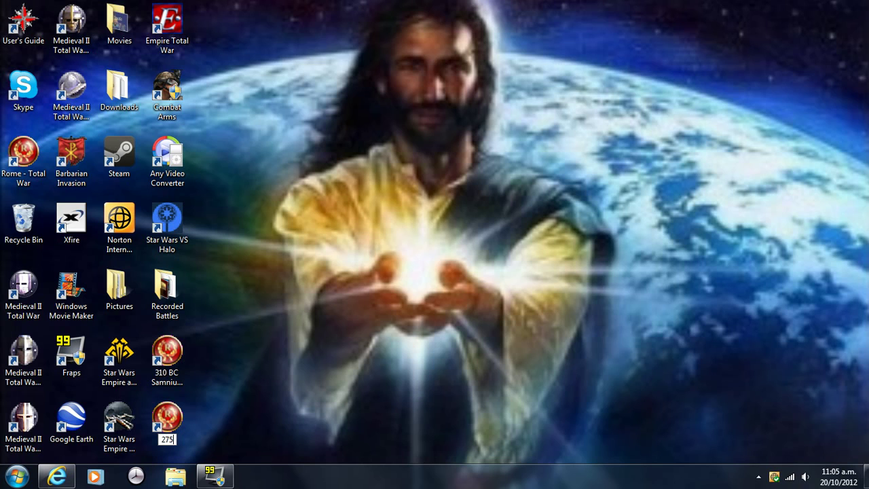
text(BC)
key(Return)
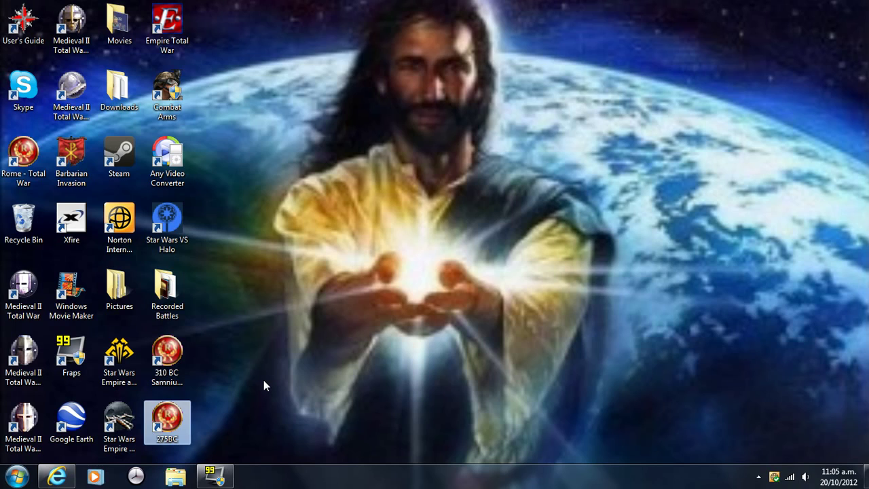
Step: Bring up the Fraps settings window on its General page showing version 3.5.7
click(56, 477)
click(855, 5)
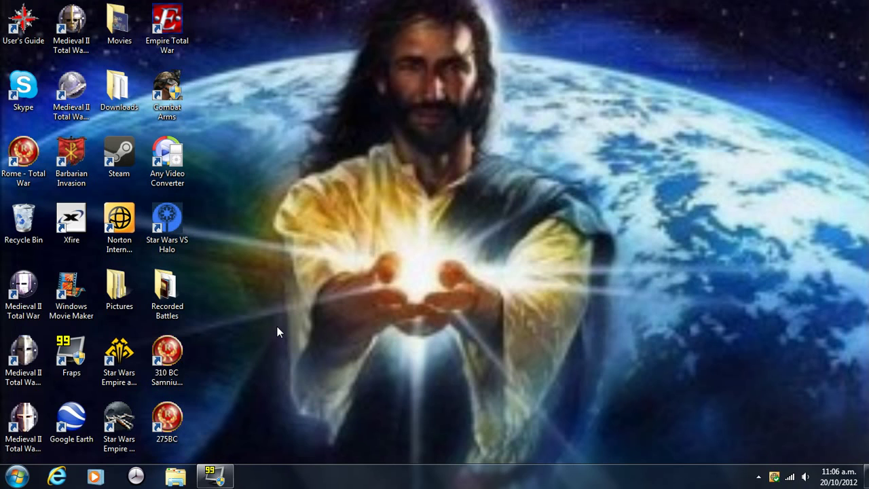
mouse_move(215, 477)
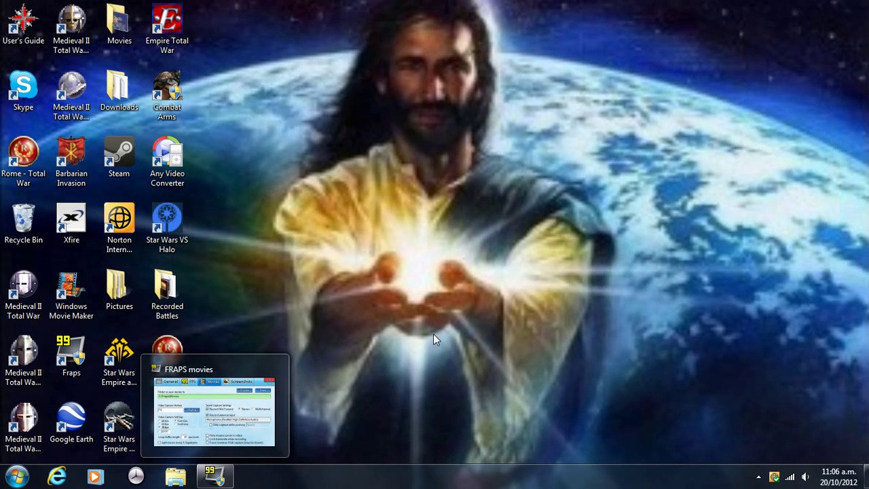
click(216, 479)
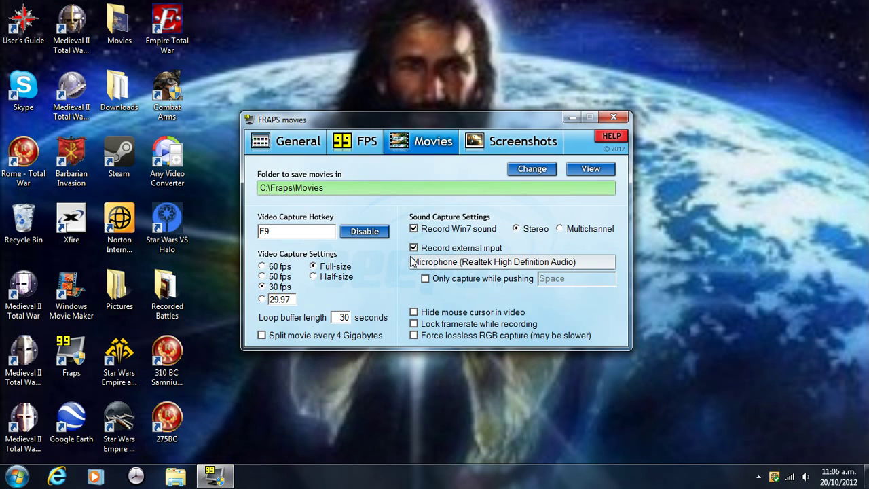
click(298, 141)
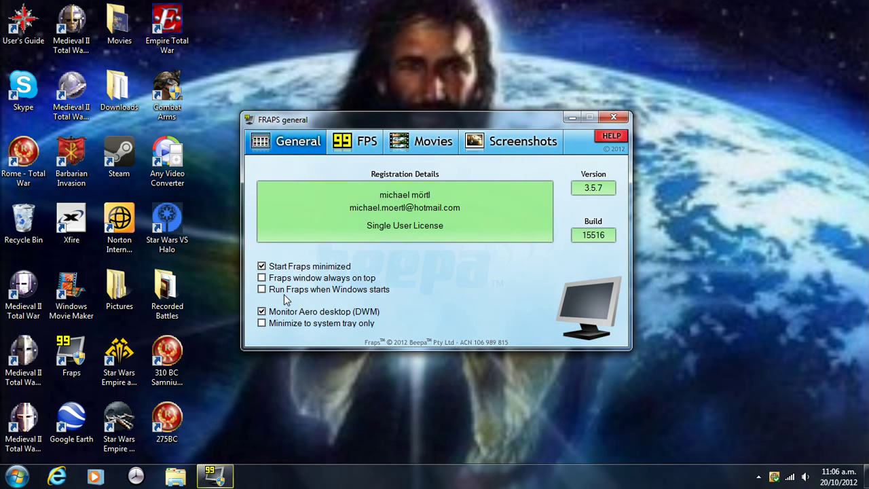